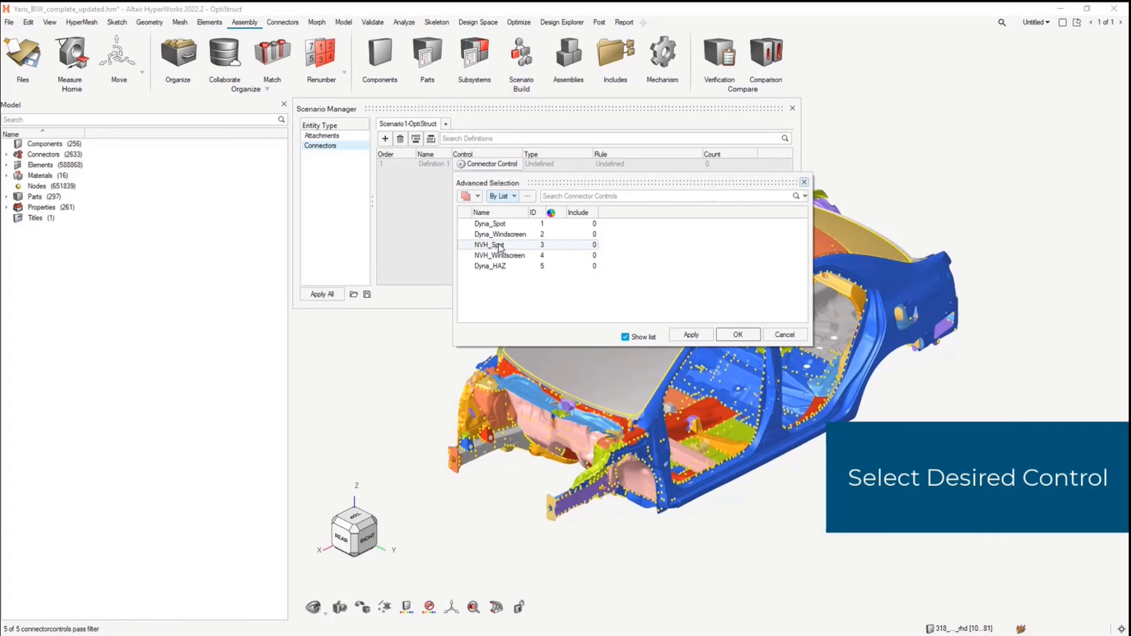
Assign the NVH_Spot control to the first connector definition and set its rule configuration to All.
{"action": "left_click", "coordinate": [489, 244]}
{"action": "left_click", "coordinate": [690, 335]}
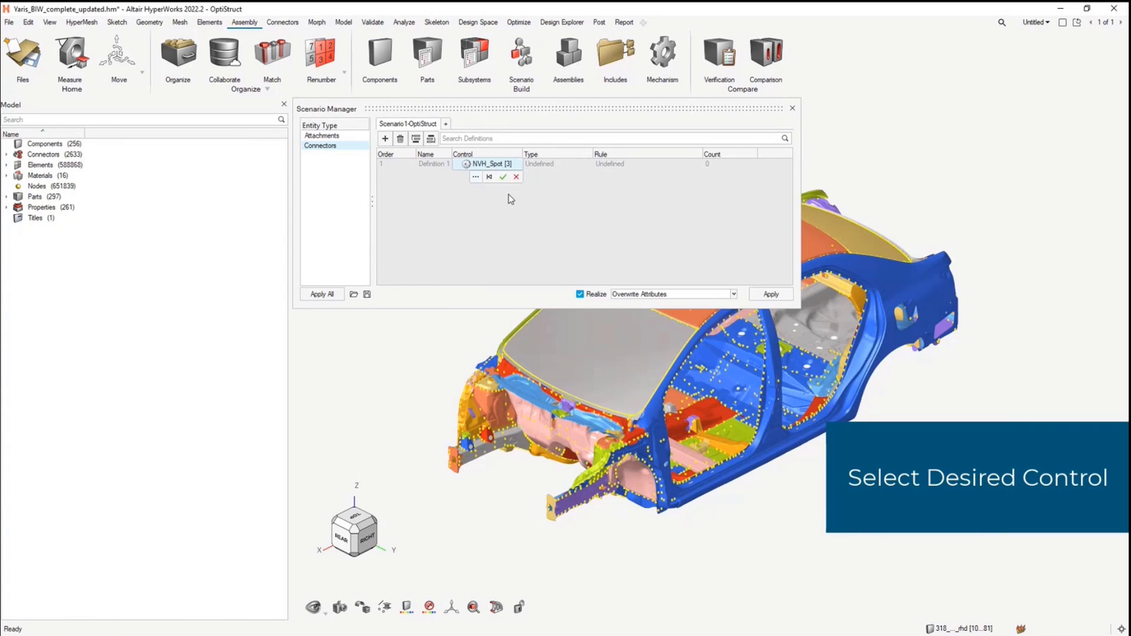
{"action": "right_click", "coordinate": [599, 166]}
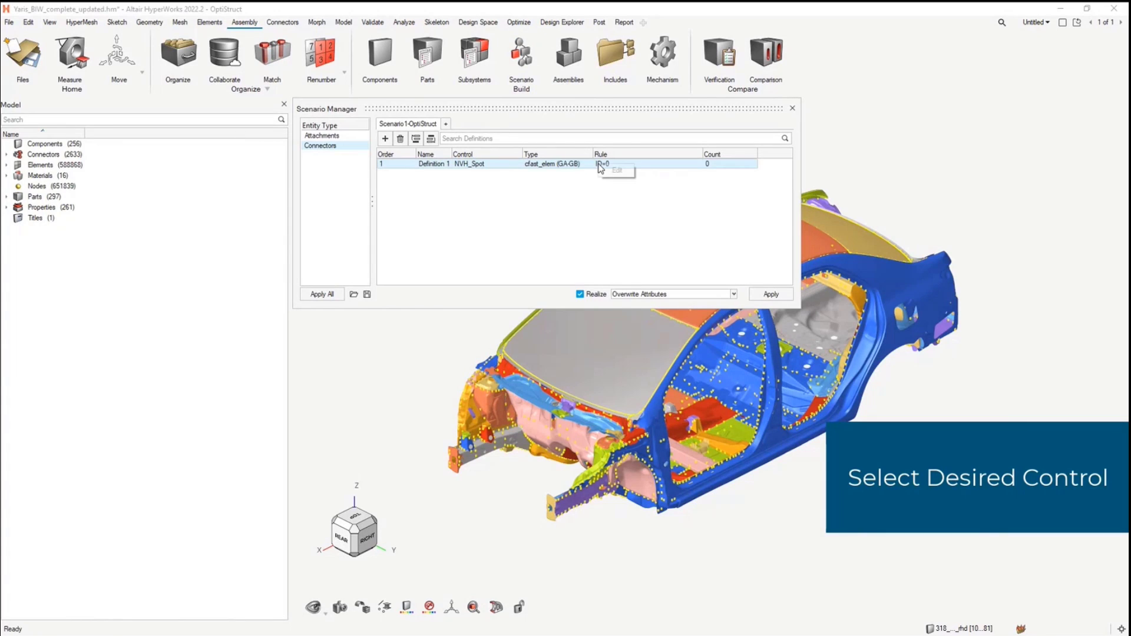
{"action": "left_click", "coordinate": [610, 173]}
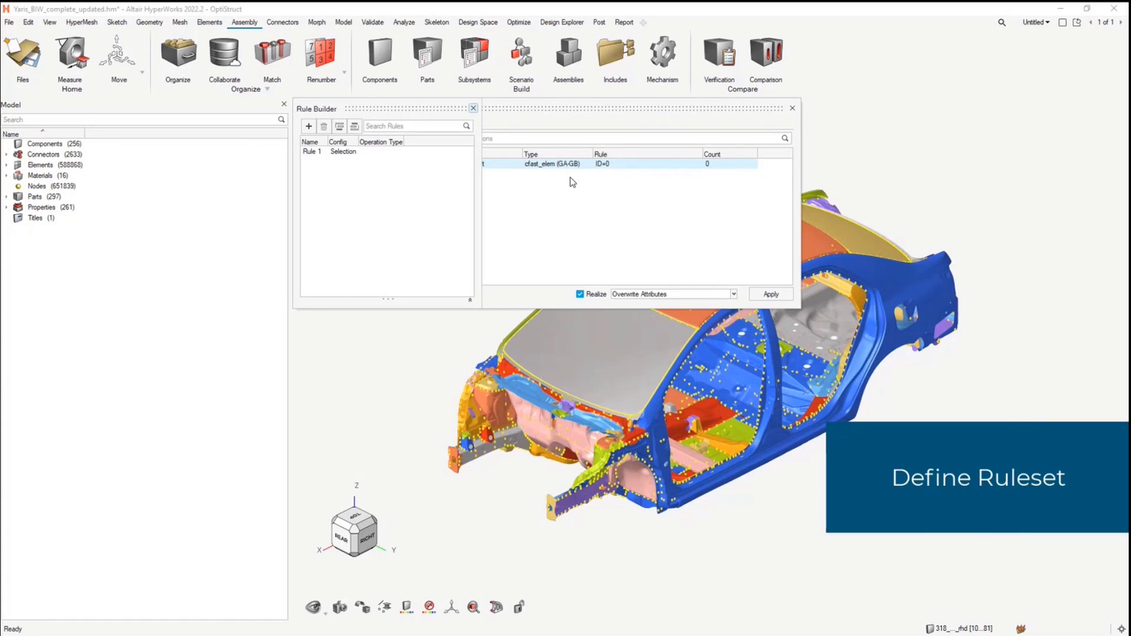
{"action": "left_click", "coordinate": [359, 152]}
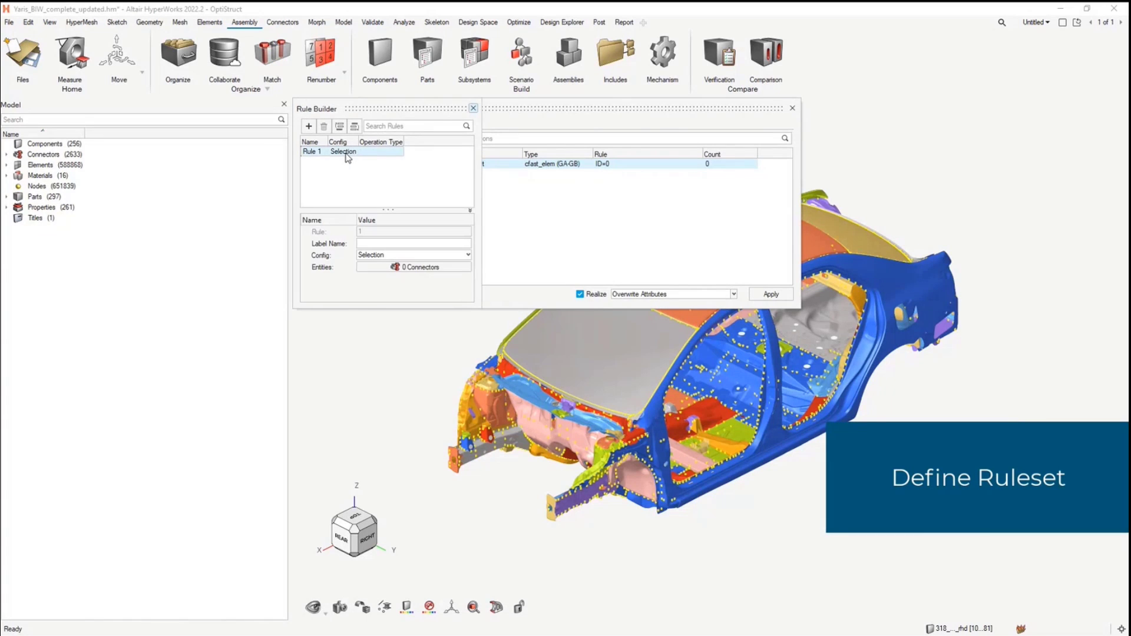
{"action": "left_click", "coordinate": [346, 153]}
{"action": "left_click", "coordinate": [347, 162]}
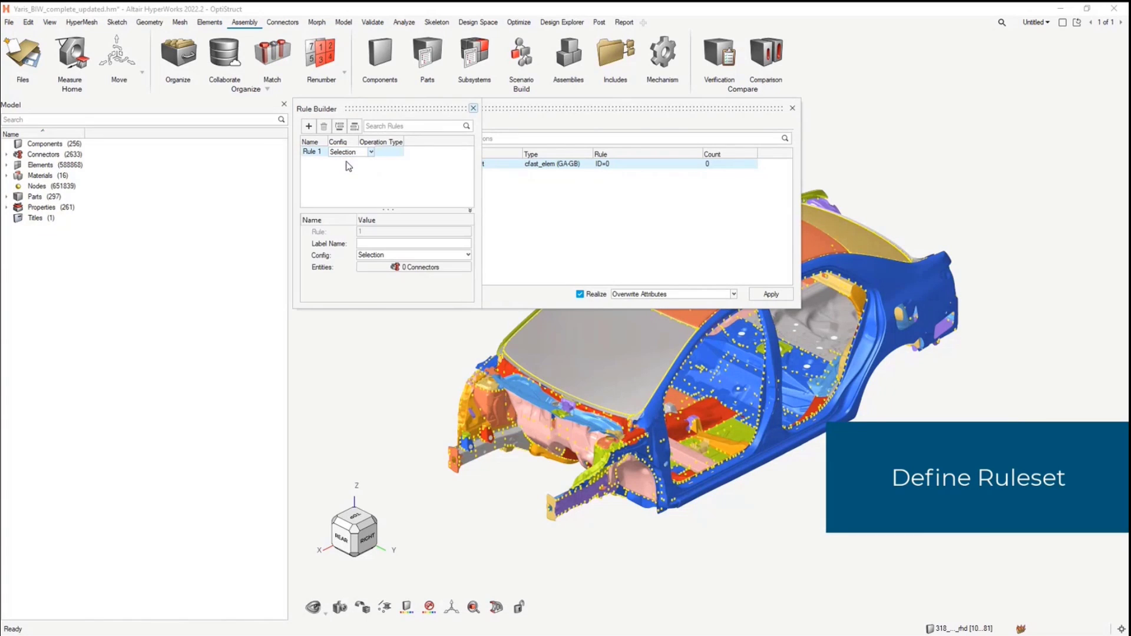
{"action": "left_click", "coordinate": [473, 107]}
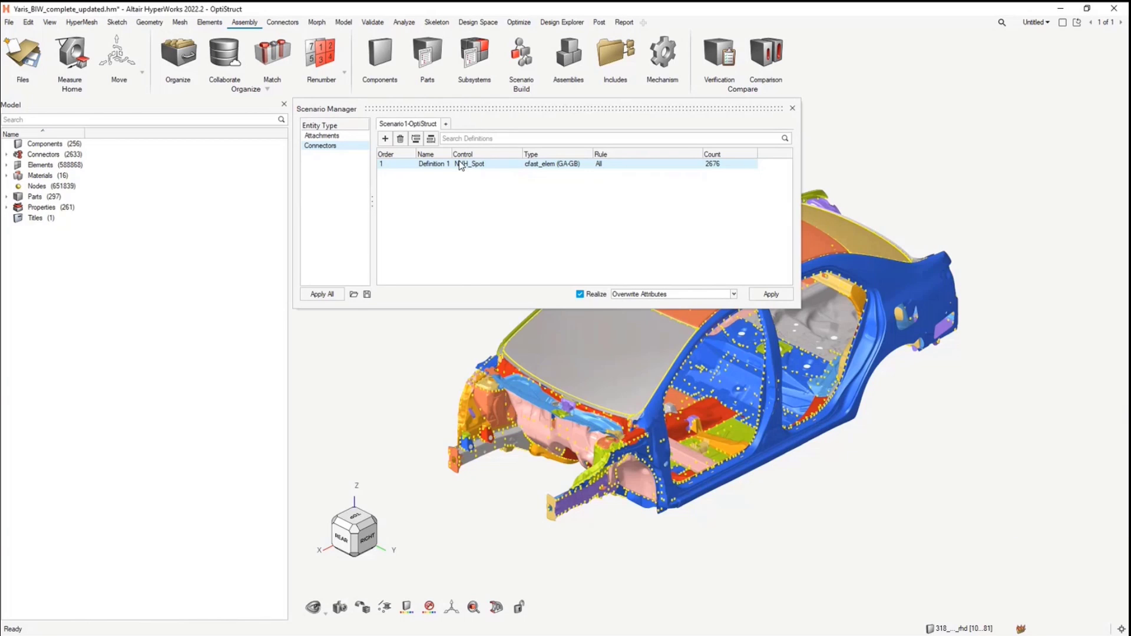
Add a second connector definition and assign it the NVH_Windscreen control.
{"action": "right_click", "coordinate": [453, 190]}
{"action": "left_click", "coordinate": [477, 196]}
{"action": "left_click", "coordinate": [486, 198]}
{"action": "left_click", "coordinate": [487, 174]}
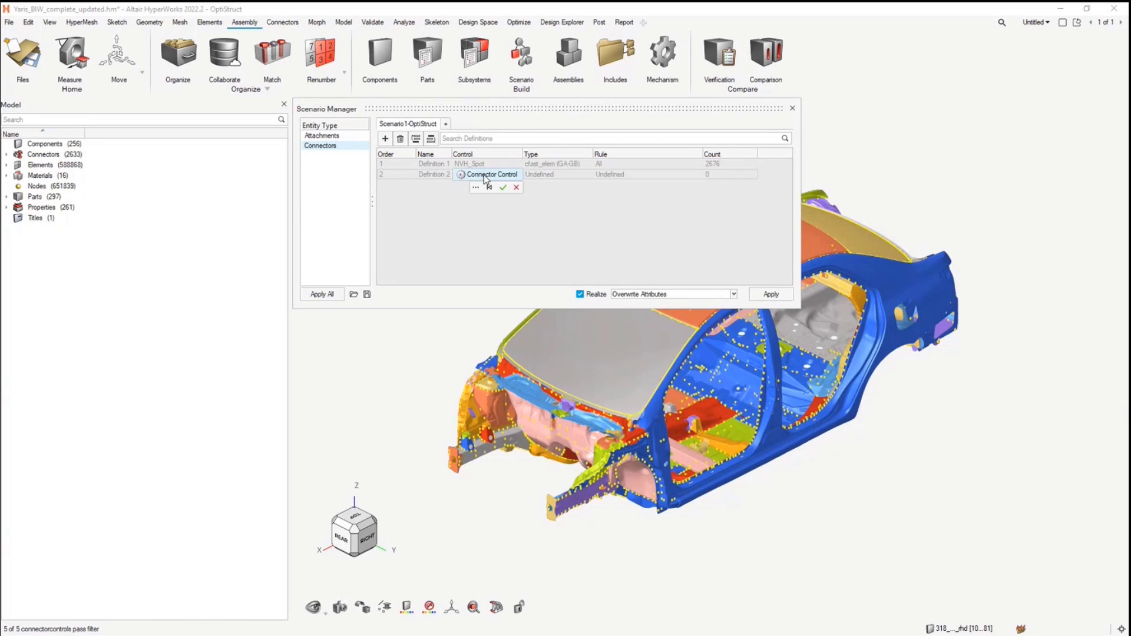
{"action": "left_click", "coordinate": [476, 188]}
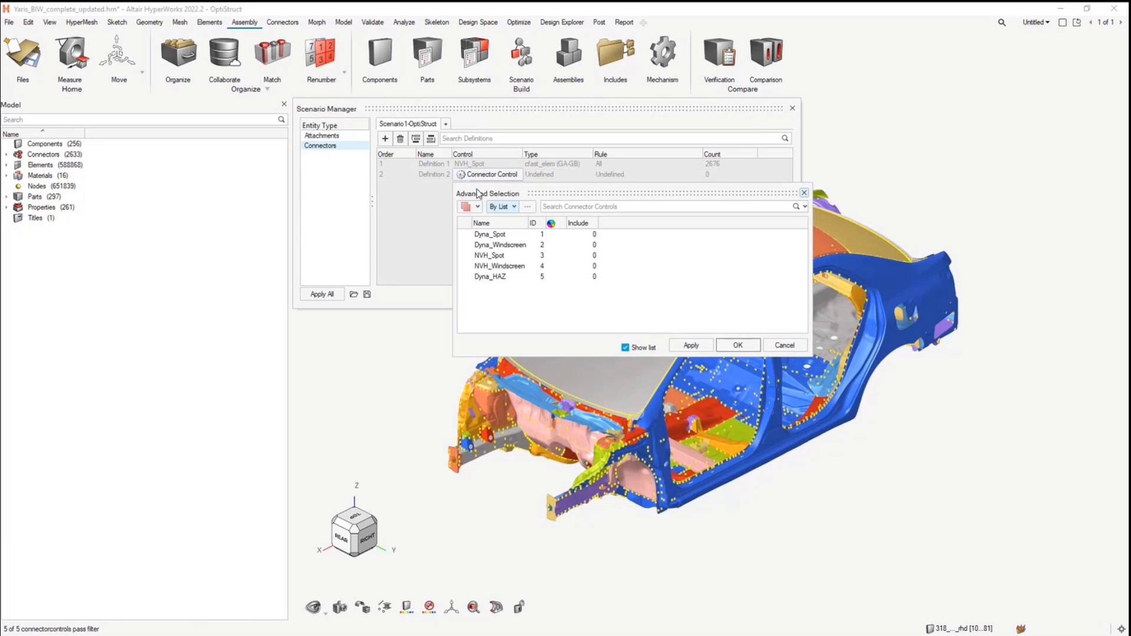
{"action": "left_click", "coordinate": [526, 268]}
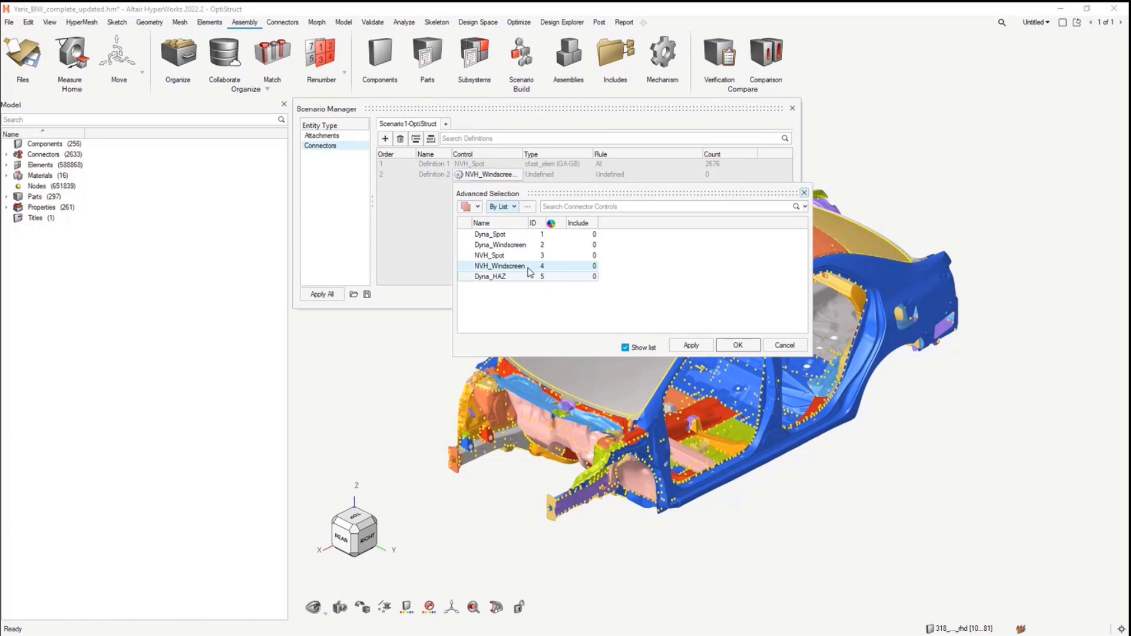
{"action": "left_click", "coordinate": [694, 346]}
{"action": "left_click", "coordinate": [506, 187]}
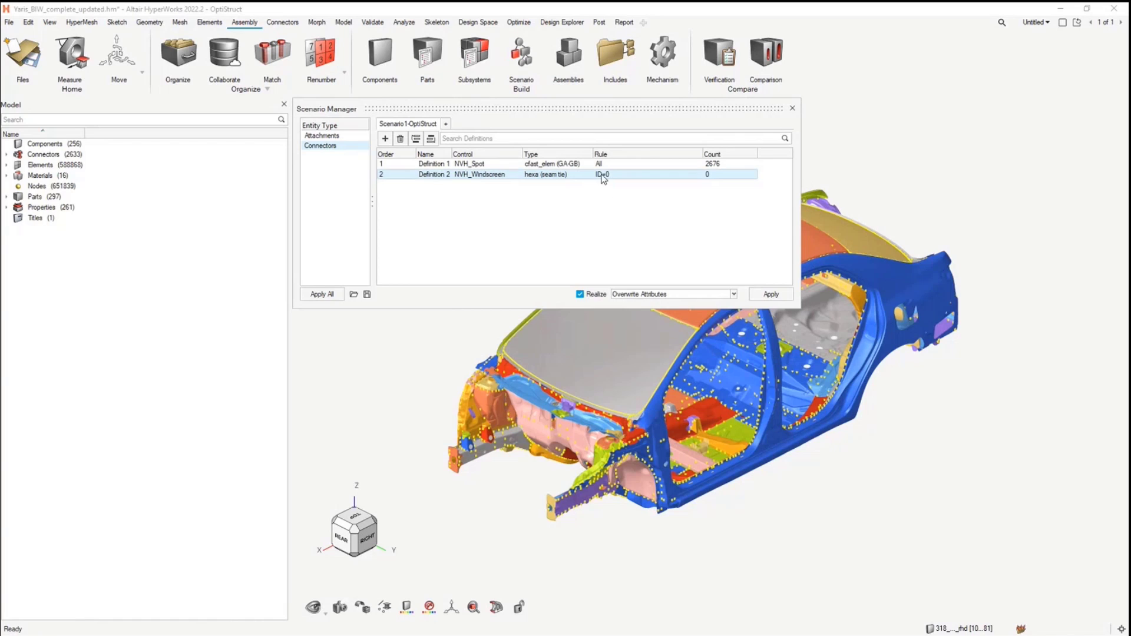
Set the rule configuration of the NVH_Windscreen definition to All.
{"action": "left_click", "coordinate": [624, 180]}
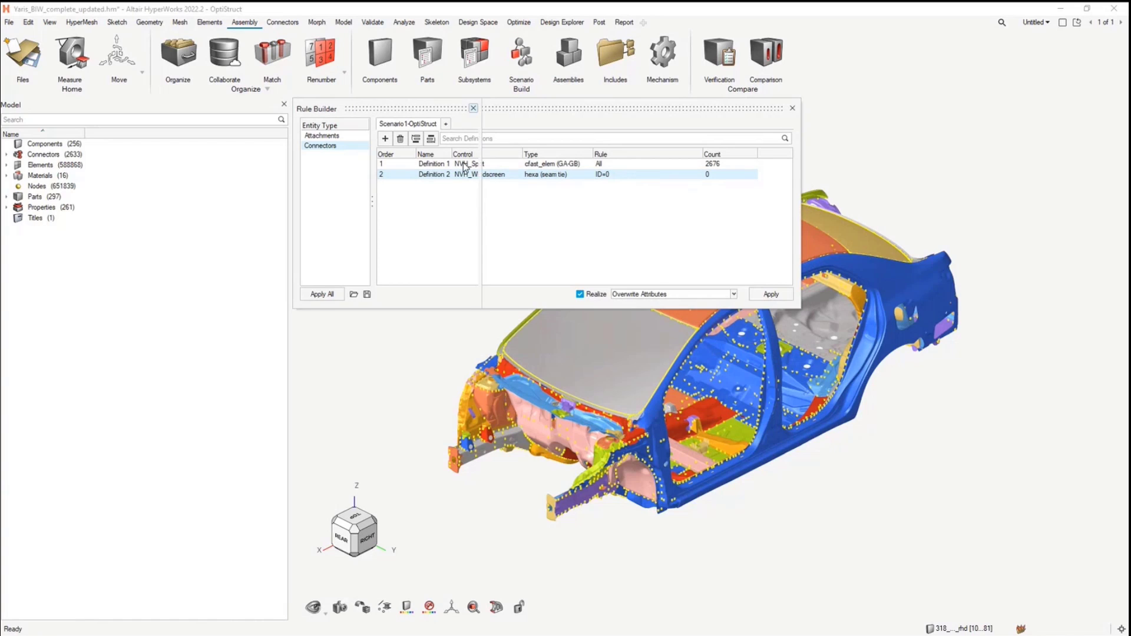
{"action": "left_click", "coordinate": [351, 153]}
{"action": "left_click", "coordinate": [354, 161]}
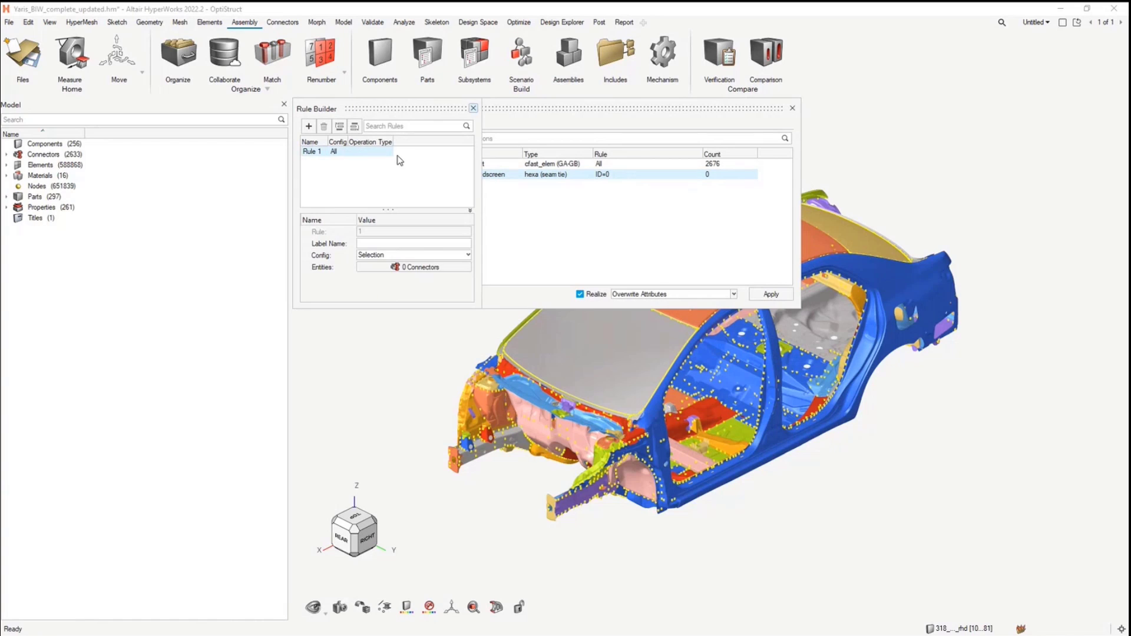
{"action": "left_click", "coordinate": [473, 108]}
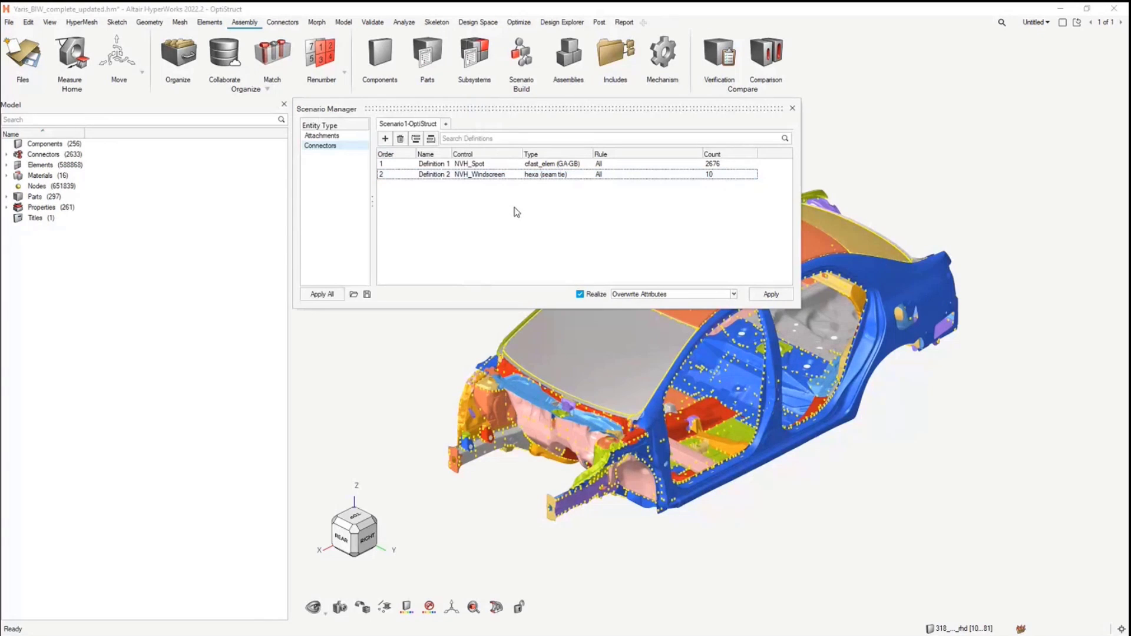
Rename the Scenario1 scenario as NVH.
{"action": "right_click", "coordinate": [420, 125]}
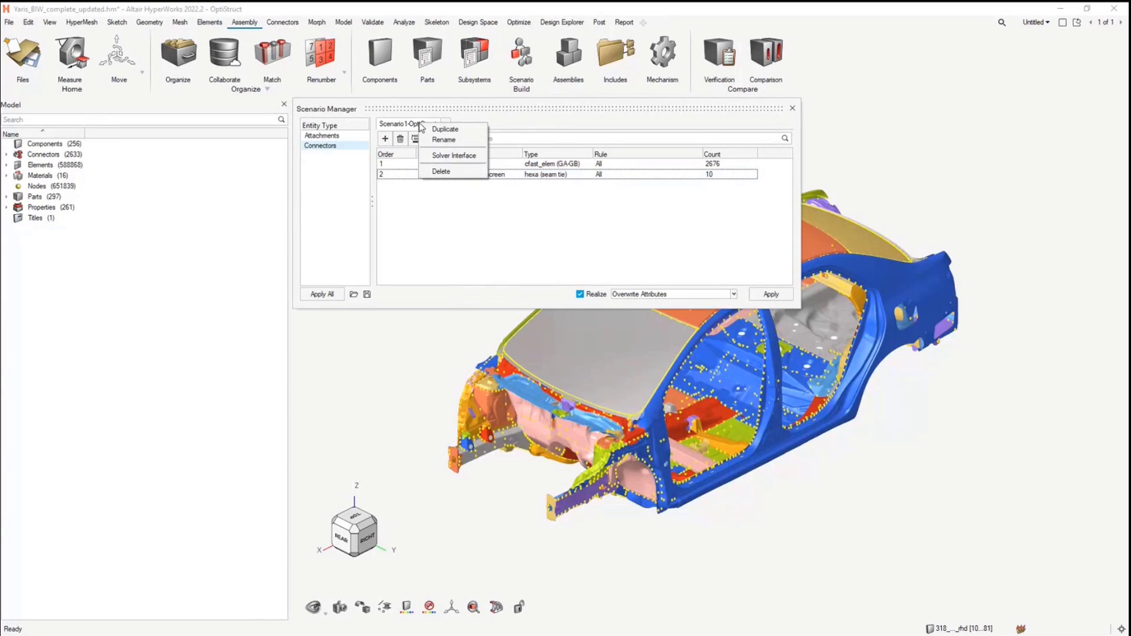
{"action": "left_click", "coordinate": [451, 141]}
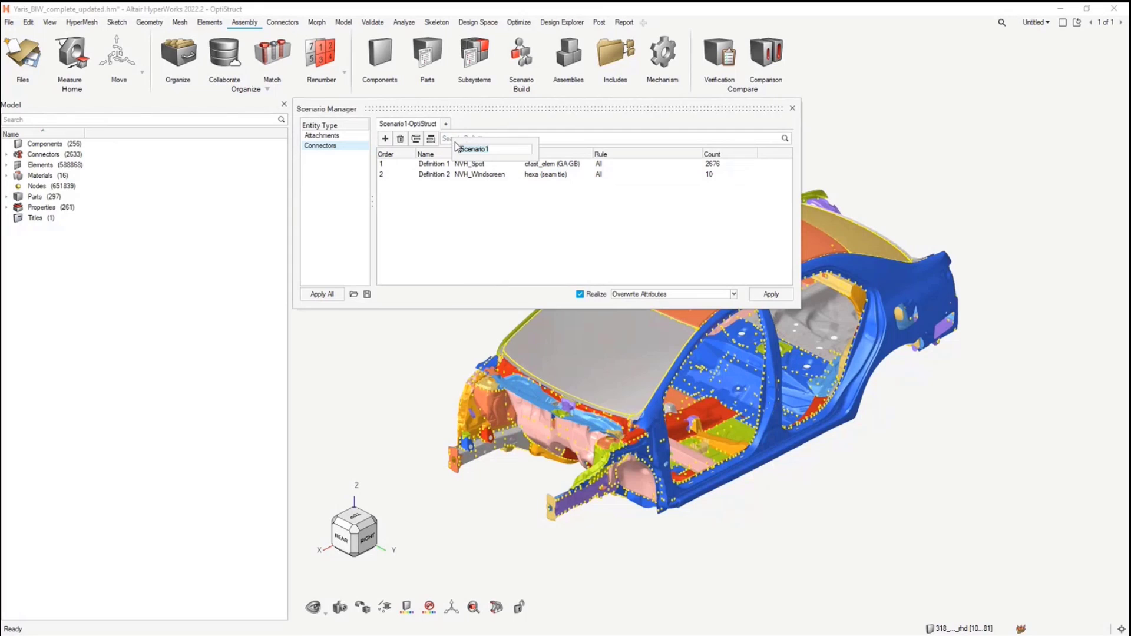
{"action": "type", "text": "NVH"}
{"action": "key", "text": "Return"}
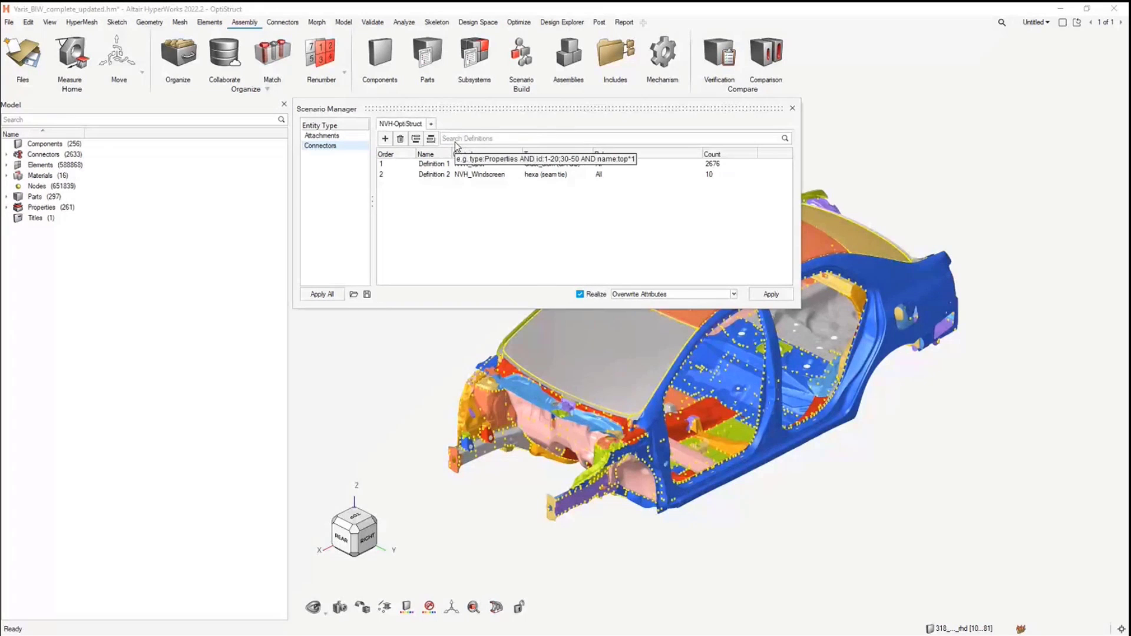
Duplicate the NVH scenario and rename the copy as Crash.
{"action": "right_click", "coordinate": [393, 125]}
{"action": "left_click", "coordinate": [435, 133]}
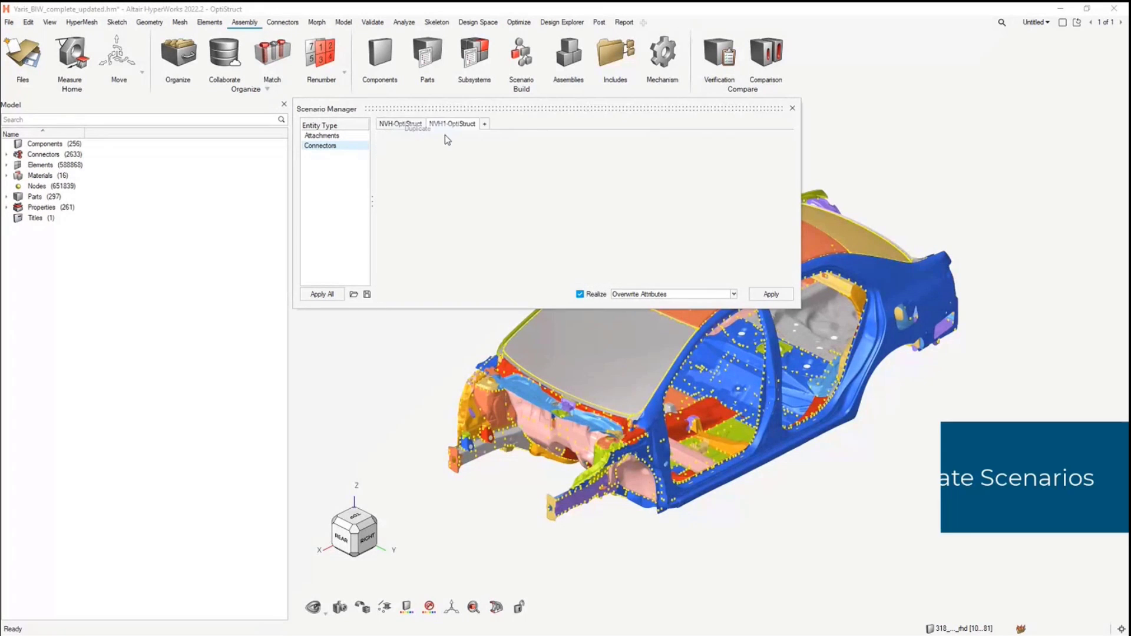
{"action": "left_click", "coordinate": [462, 125]}
{"action": "right_click", "coordinate": [461, 125]}
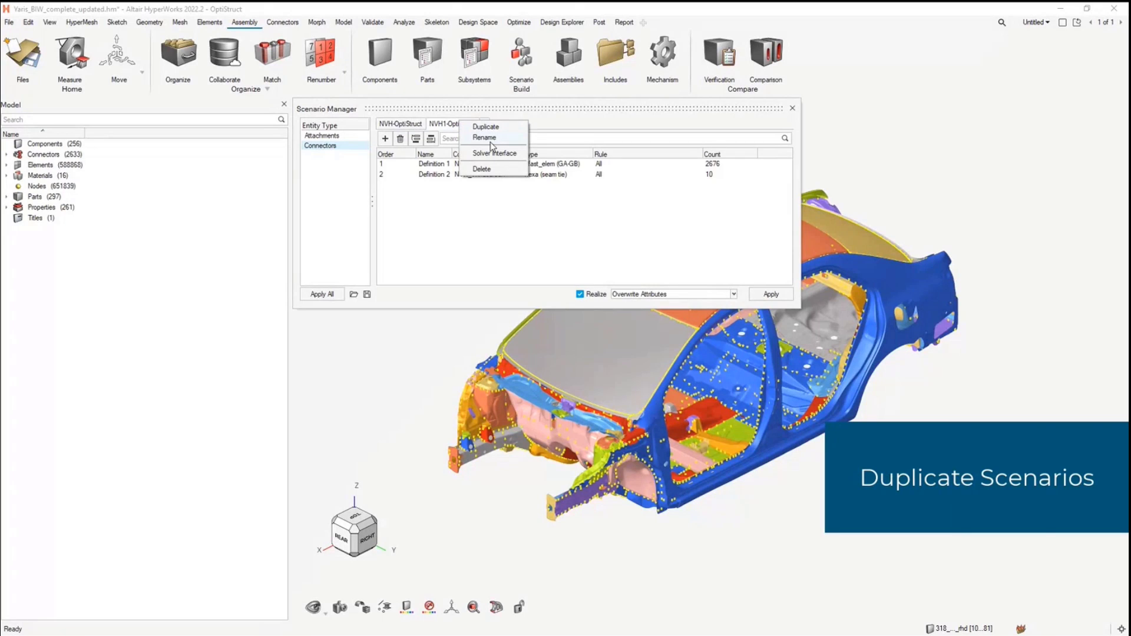
{"action": "left_click", "coordinate": [490, 142]}
{"action": "type", "text": "Cr"}
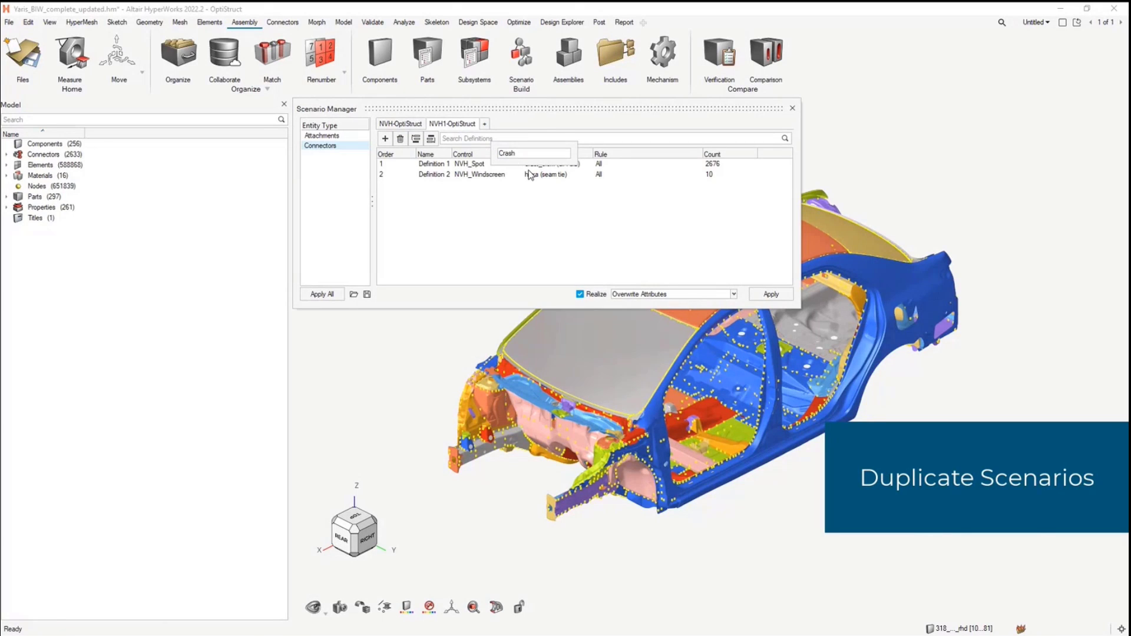
{"action": "type", "text": "ash"}
{"action": "key", "text": "Return"}
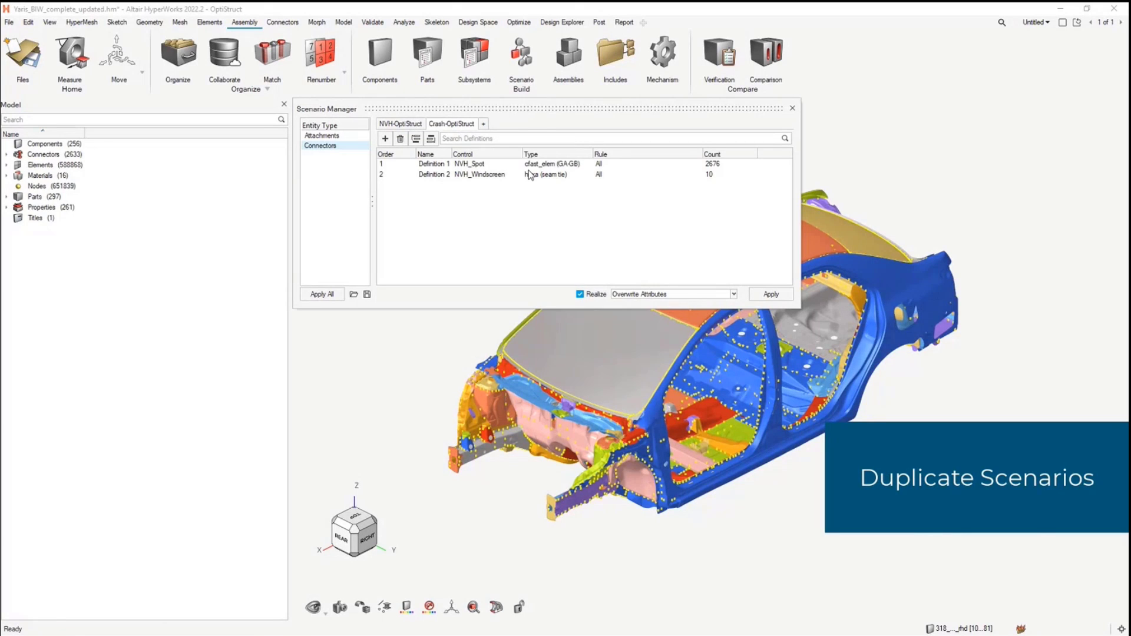
Change the solver interface of the Crash scenario to LsDyna.
{"action": "right_click", "coordinate": [460, 125]}
{"action": "left_click", "coordinate": [504, 156]}
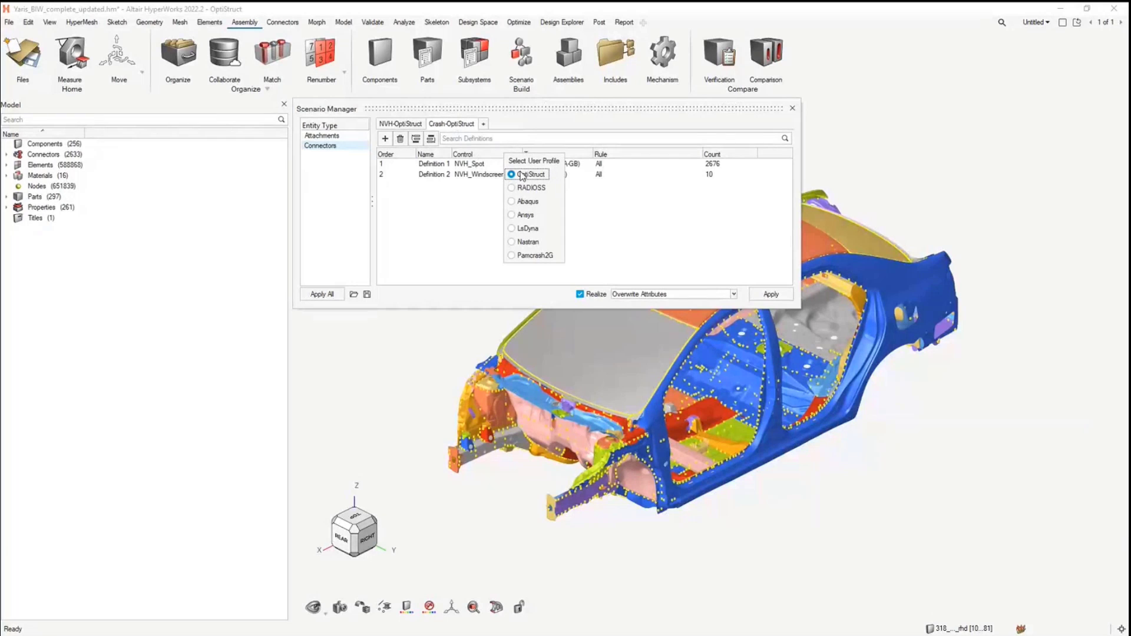
{"action": "left_click", "coordinate": [526, 229]}
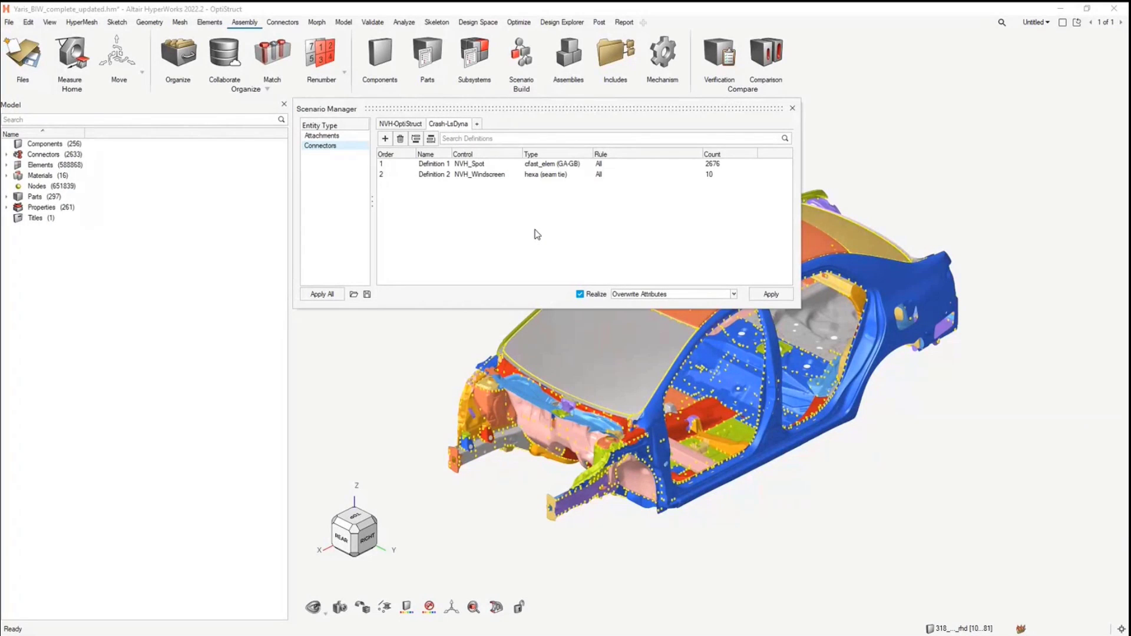
Replace the control of the Crash scenario's first connector definition with Dyna_Spot.
{"action": "double_click", "coordinate": [473, 165]}
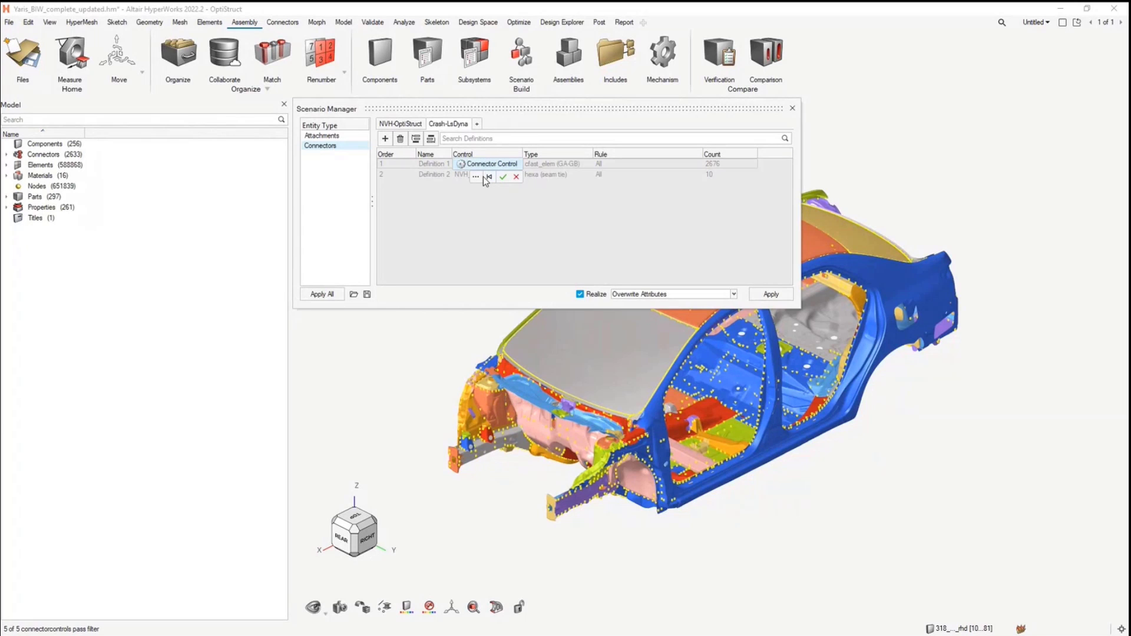
{"action": "left_click", "coordinate": [477, 177]}
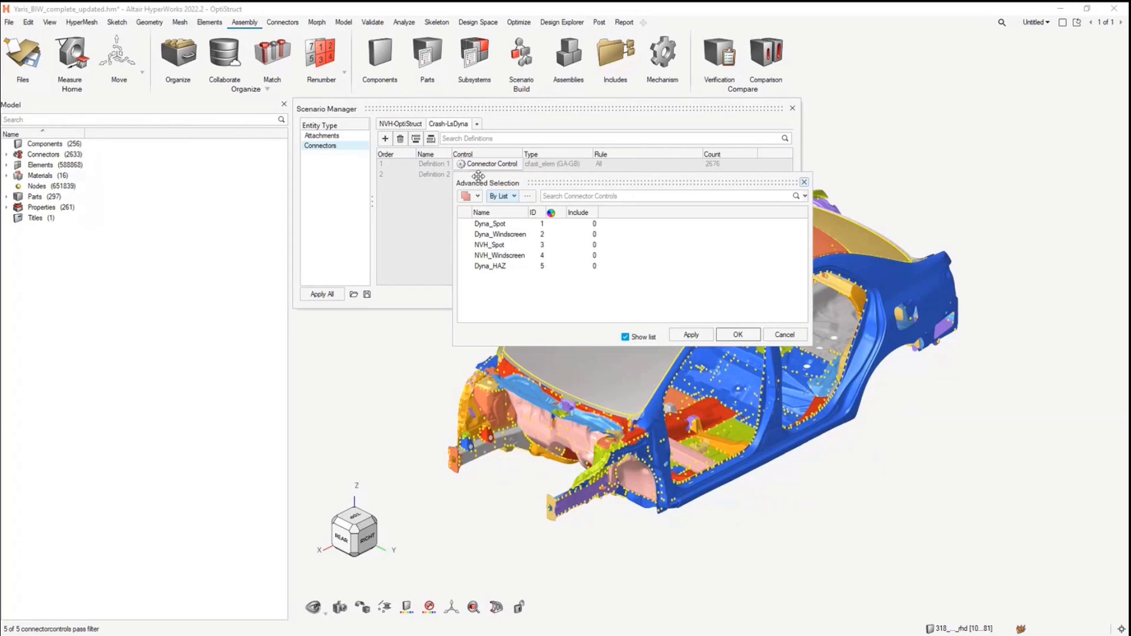
{"action": "left_click", "coordinate": [490, 224]}
{"action": "left_click", "coordinate": [690, 335]}
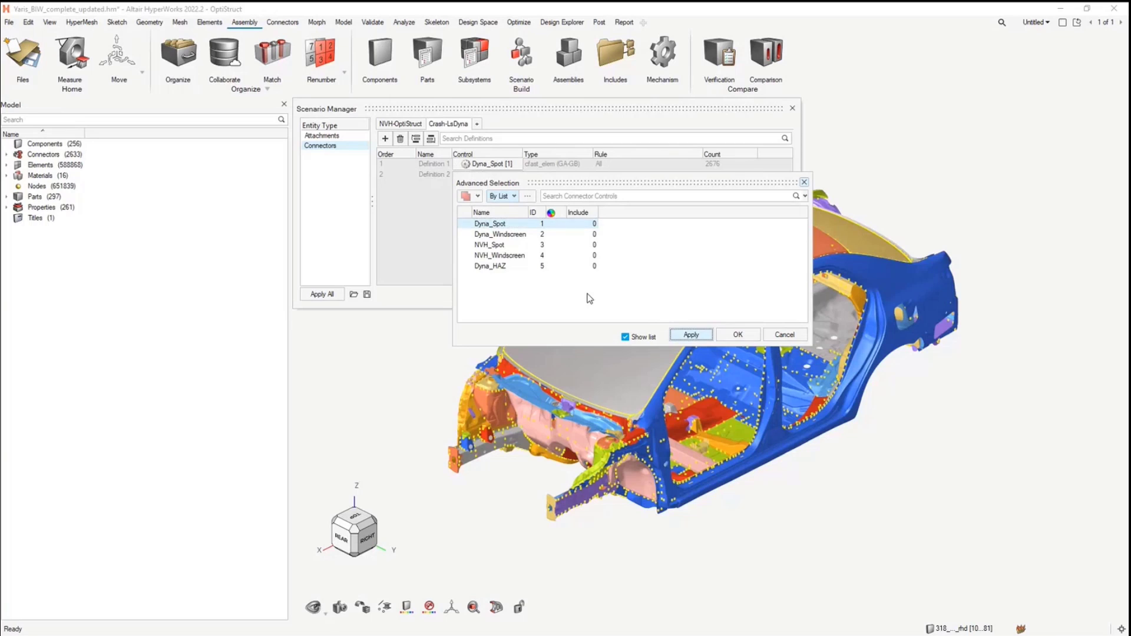
{"action": "left_click", "coordinate": [524, 213]}
{"action": "left_click", "coordinate": [503, 177]}
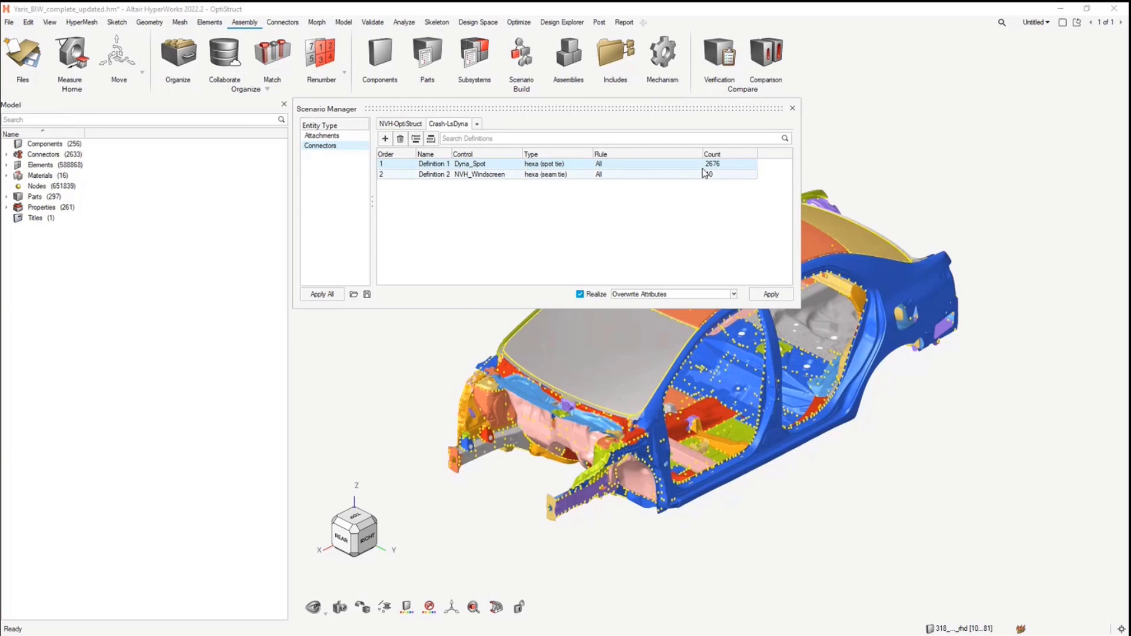
Replace the control of the Crash scenario's second connector definition with Dyna_Windscreen.
{"action": "left_click", "coordinate": [472, 175]}
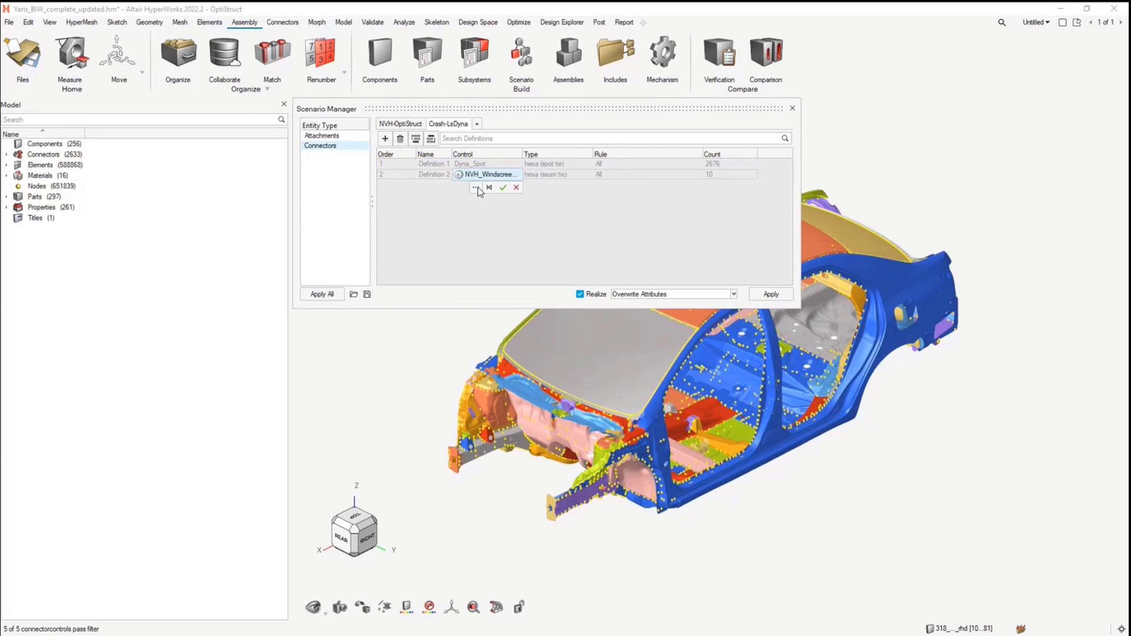
{"action": "left_click", "coordinate": [476, 187]}
{"action": "left_click_drag", "start_coordinate": [500, 244], "coordinate": [566, 278]}
{"action": "left_click", "coordinate": [690, 345]}
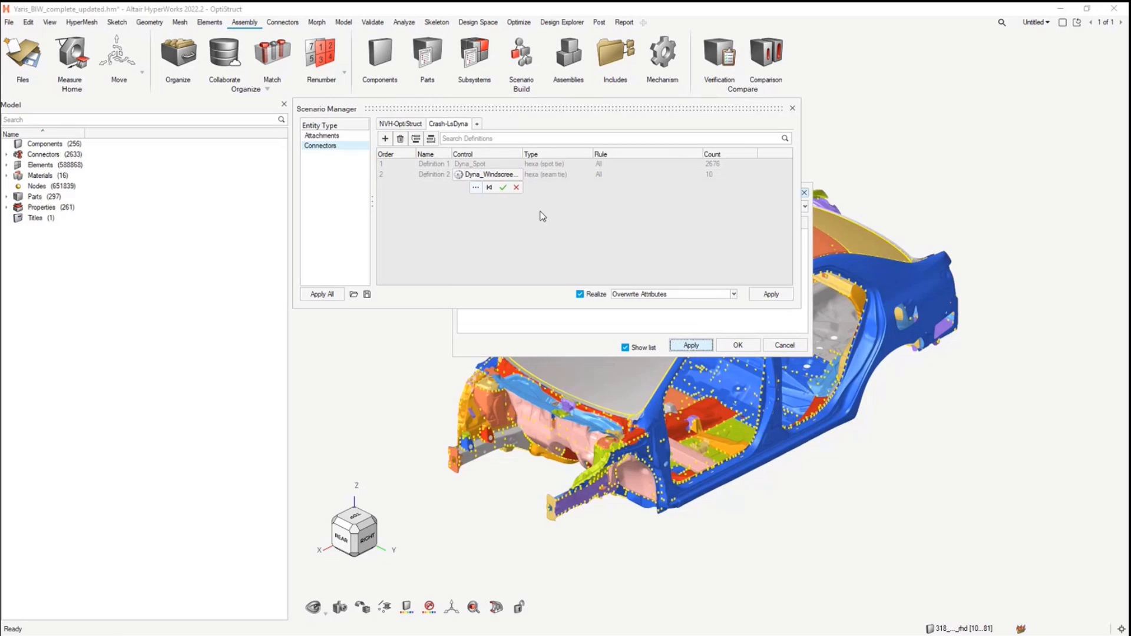
{"action": "left_click", "coordinate": [504, 187]}
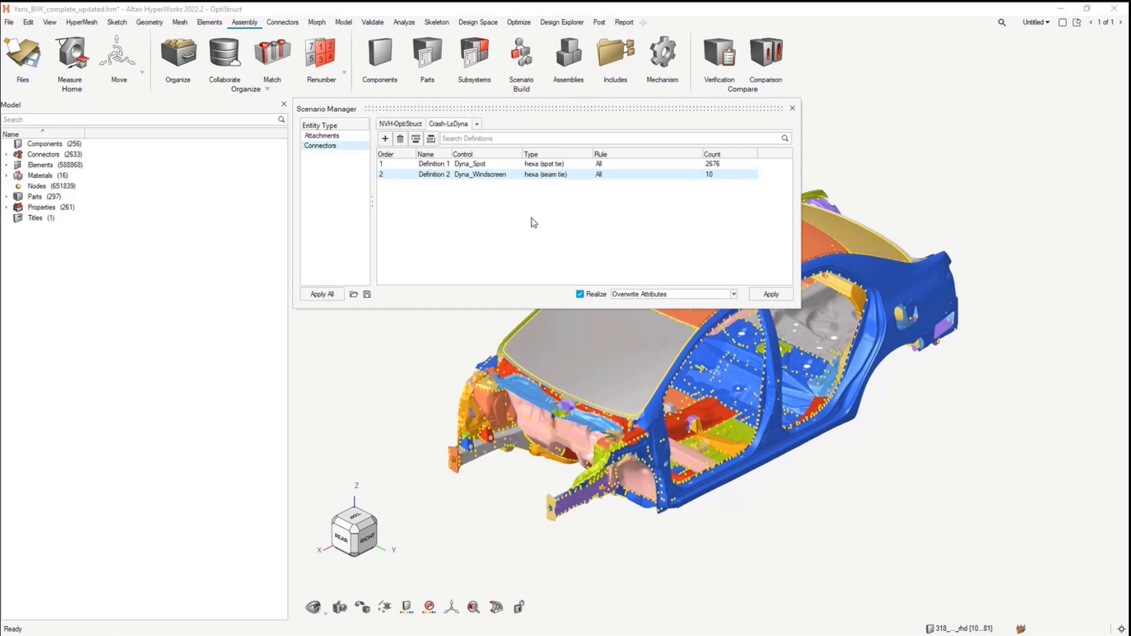
Add a third connector definition to the Crash scenario and assign it the Dyna_HAZ control.
{"action": "left_click", "coordinate": [385, 138]}
{"action": "left_click", "coordinate": [482, 185]}
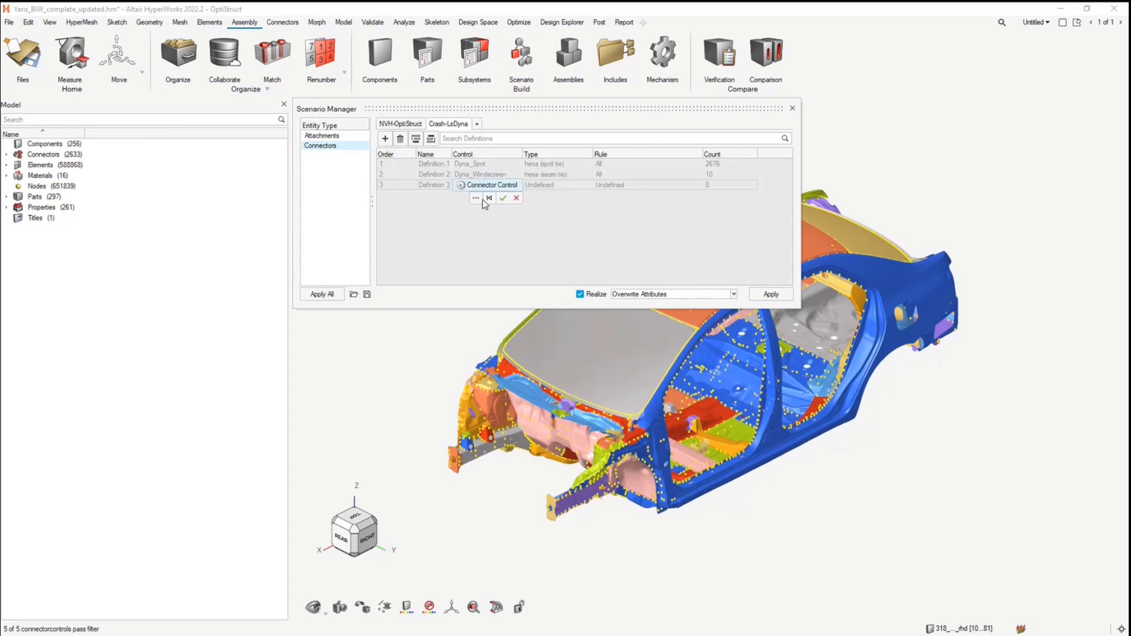
{"action": "left_click", "coordinate": [477, 198]}
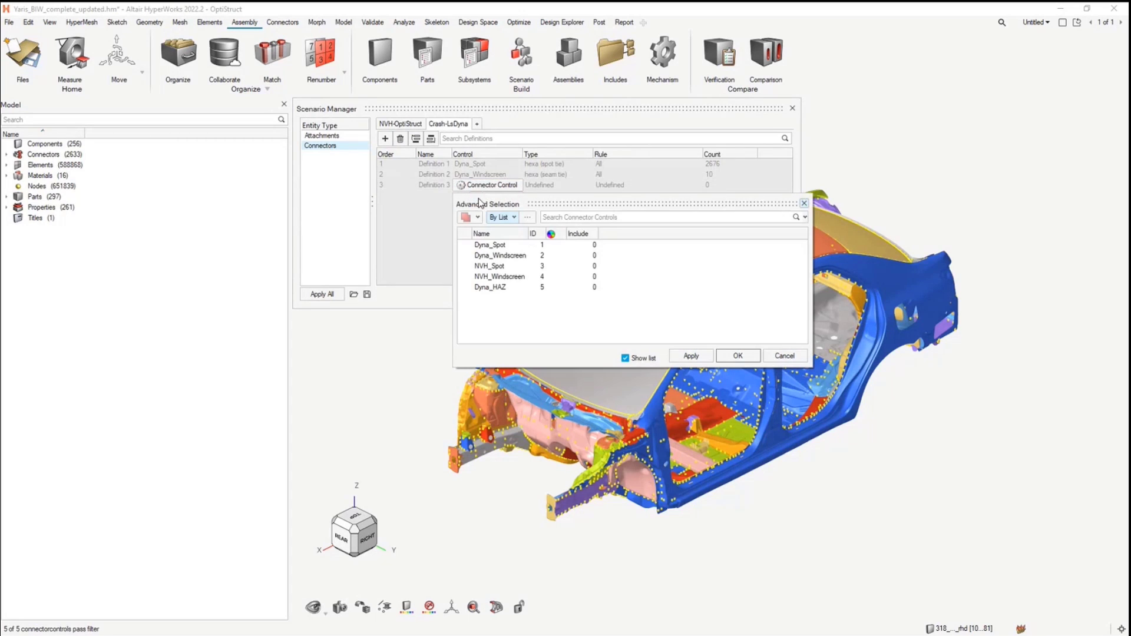
{"action": "left_click", "coordinate": [494, 287]}
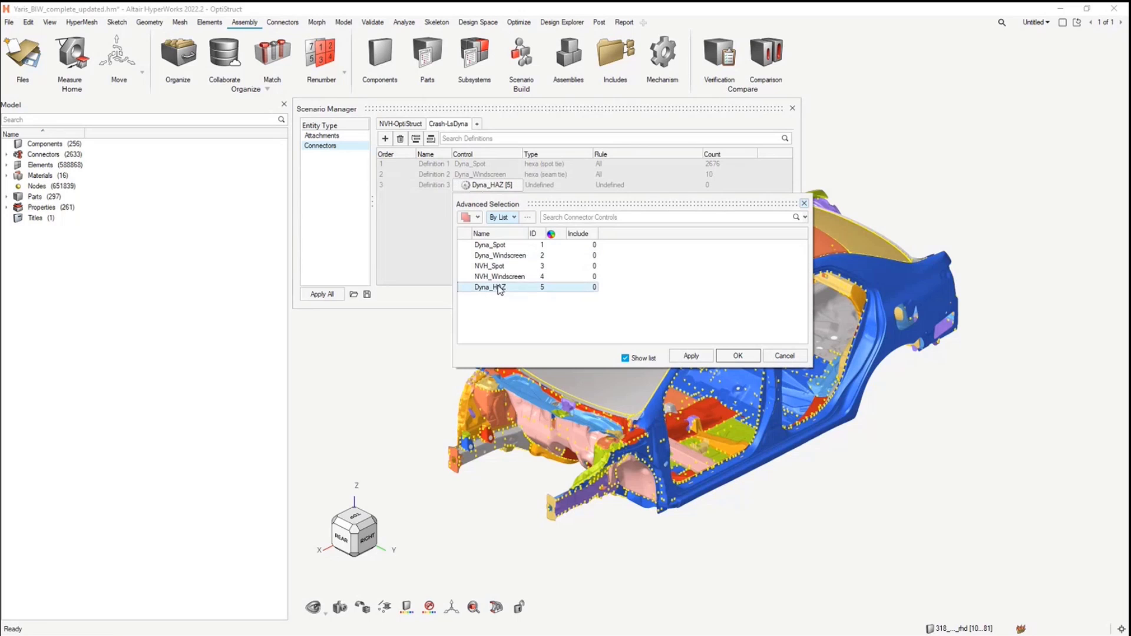
{"action": "left_click", "coordinate": [689, 357]}
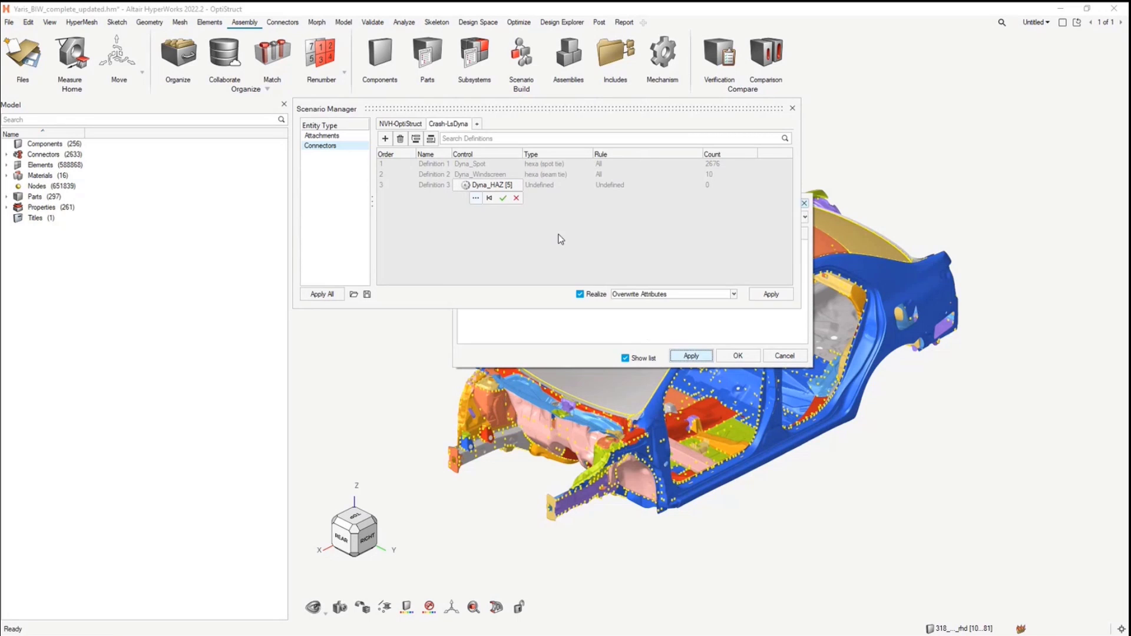
{"action": "left_click", "coordinate": [506, 198]}
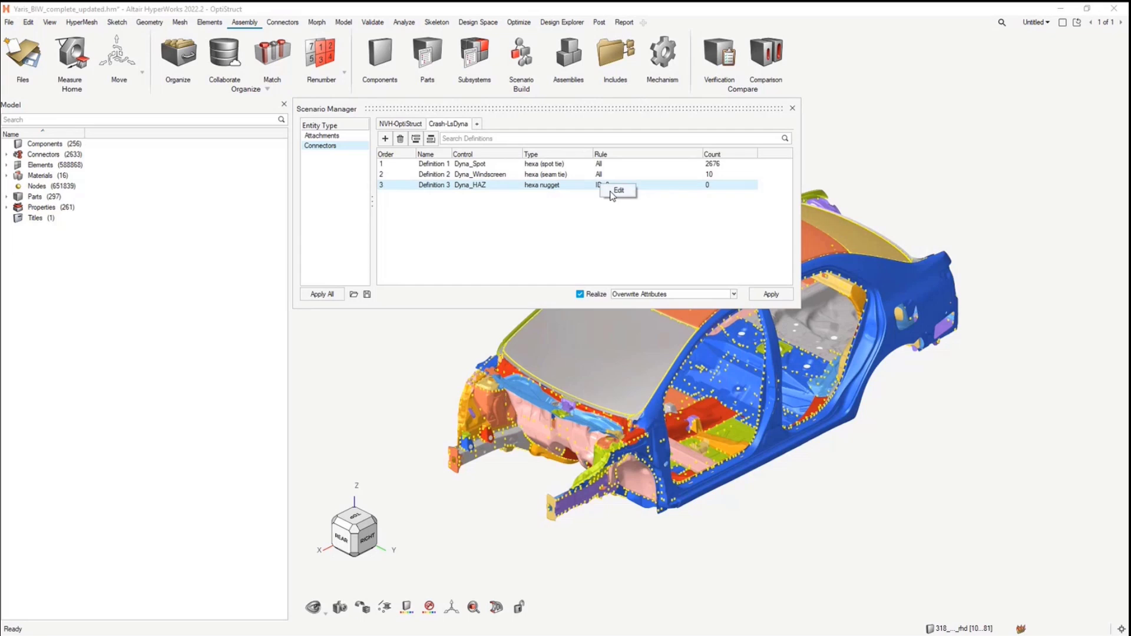
Change the rule of the Dyna_HAZ definition to a Data rule on connectors that uses Metadata.
{"action": "left_click", "coordinate": [612, 194]}
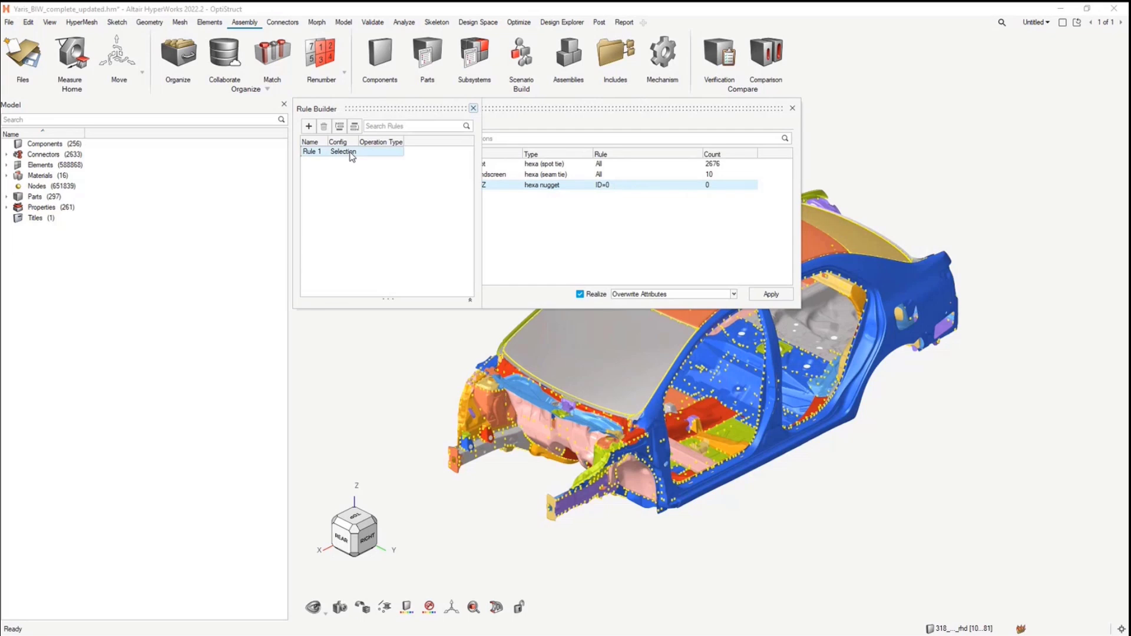
{"action": "left_click", "coordinate": [349, 152]}
{"action": "left_click", "coordinate": [348, 170]}
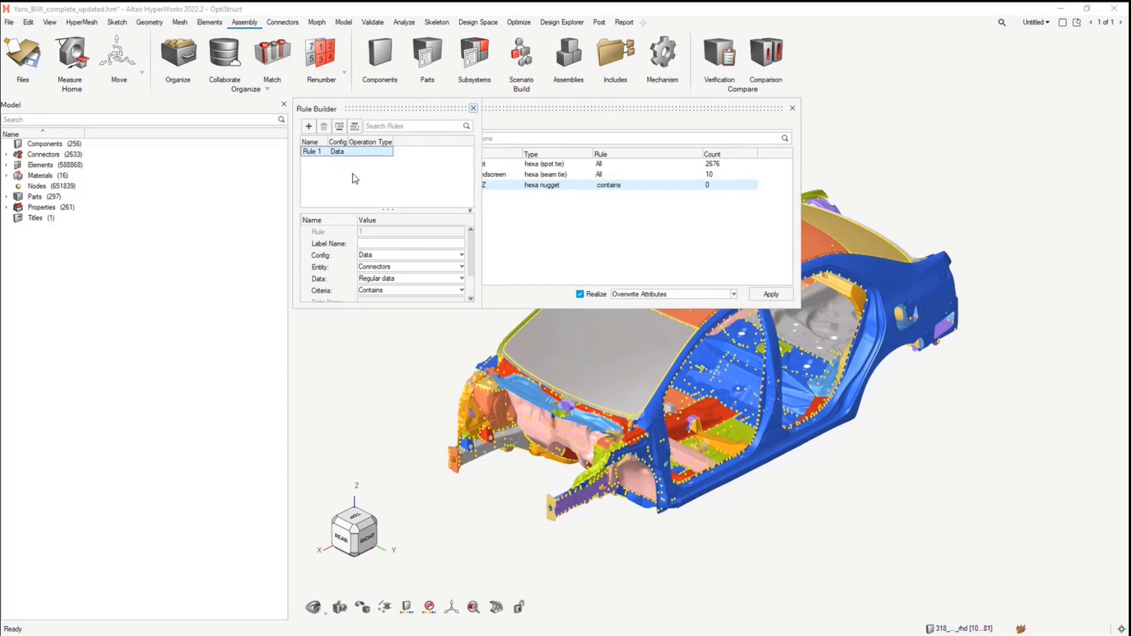
{"action": "left_click", "coordinate": [410, 279]}
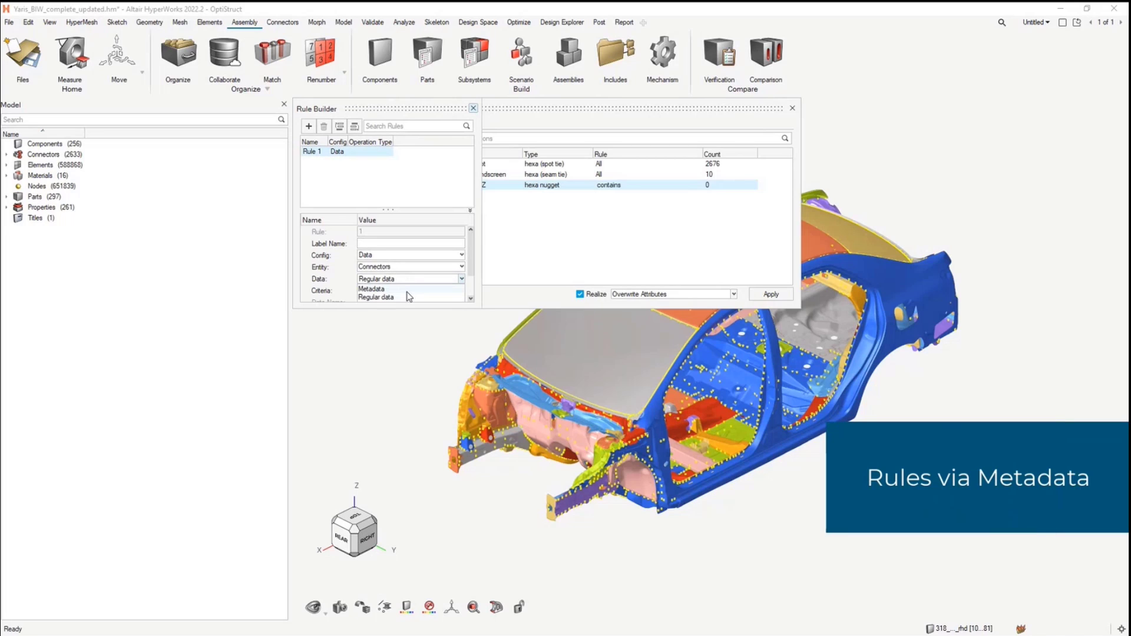
{"action": "left_click", "coordinate": [414, 289]}
{"action": "scroll", "coordinate": [471, 289], "scroll_direction": "down", "scroll_amount": 1}
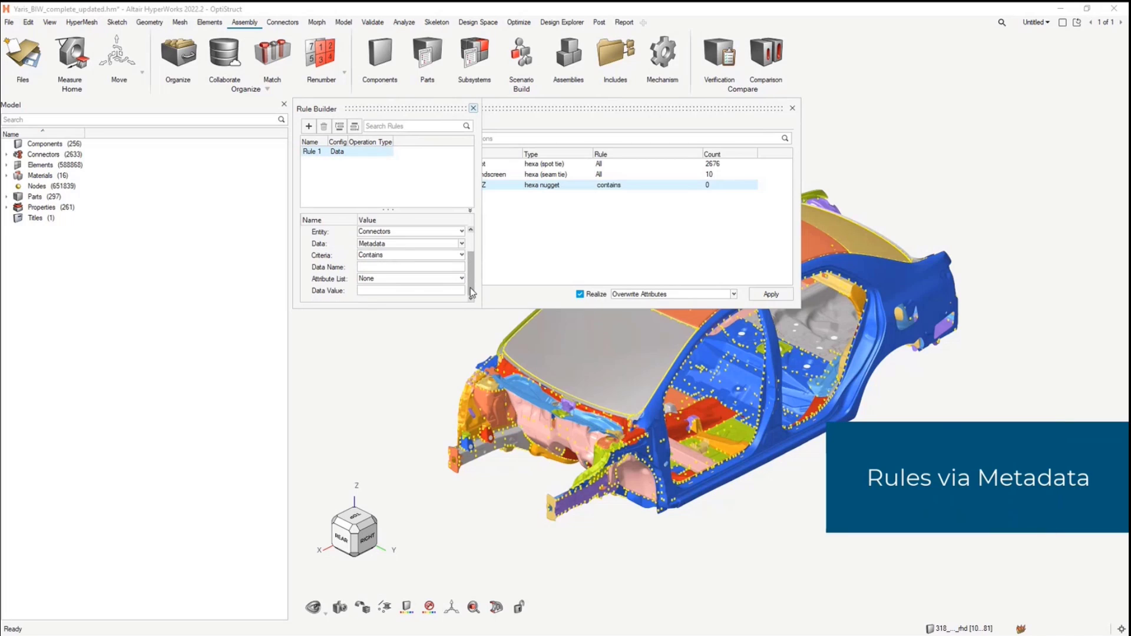
Set the rule's attribute to Function containing the value Loadpath and close the Rule Builder.
{"action": "left_click", "coordinate": [384, 278]}
{"action": "left_click", "coordinate": [383, 288]}
{"action": "left_click", "coordinate": [381, 290]}
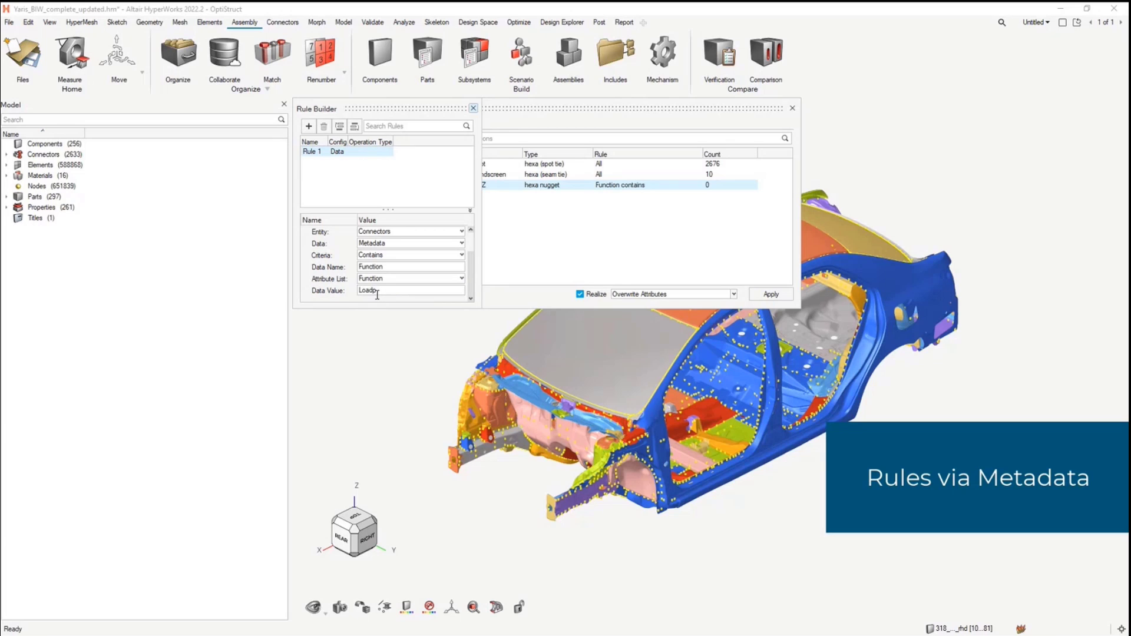
{"action": "type", "text": "Loadpath"}
{"action": "left_click", "coordinate": [473, 108]}
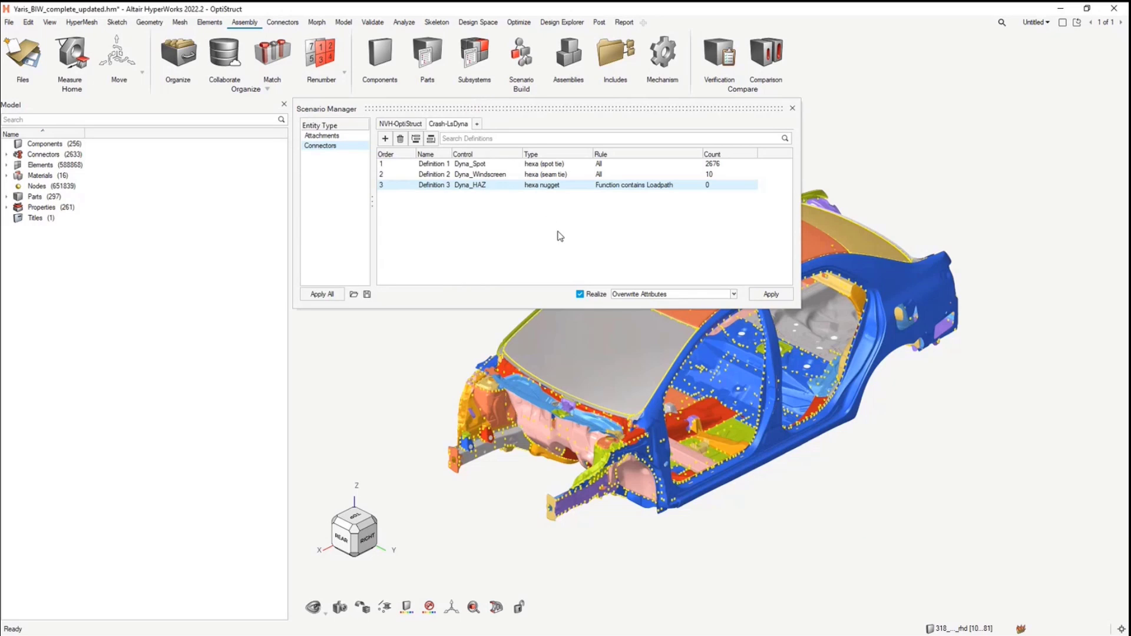
Move the Dyna_HAZ definition to first place in the Crash scenario's order and review its connectors.
{"action": "left_click", "coordinate": [416, 139]}
{"action": "left_click", "coordinate": [416, 139]}
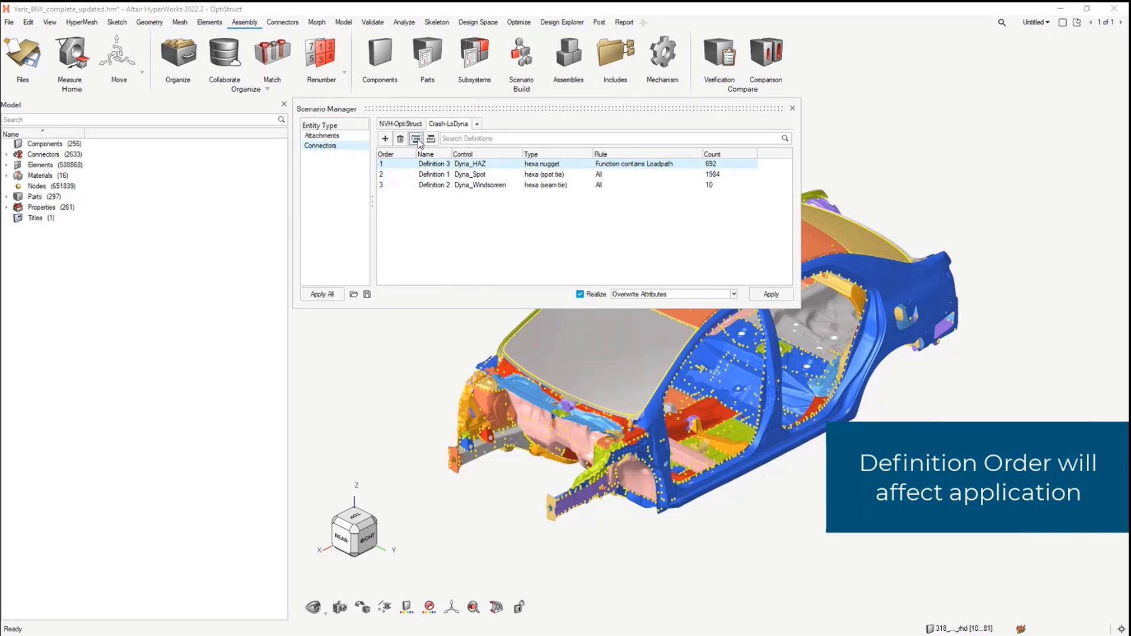
{"action": "right_click", "coordinate": [494, 165]}
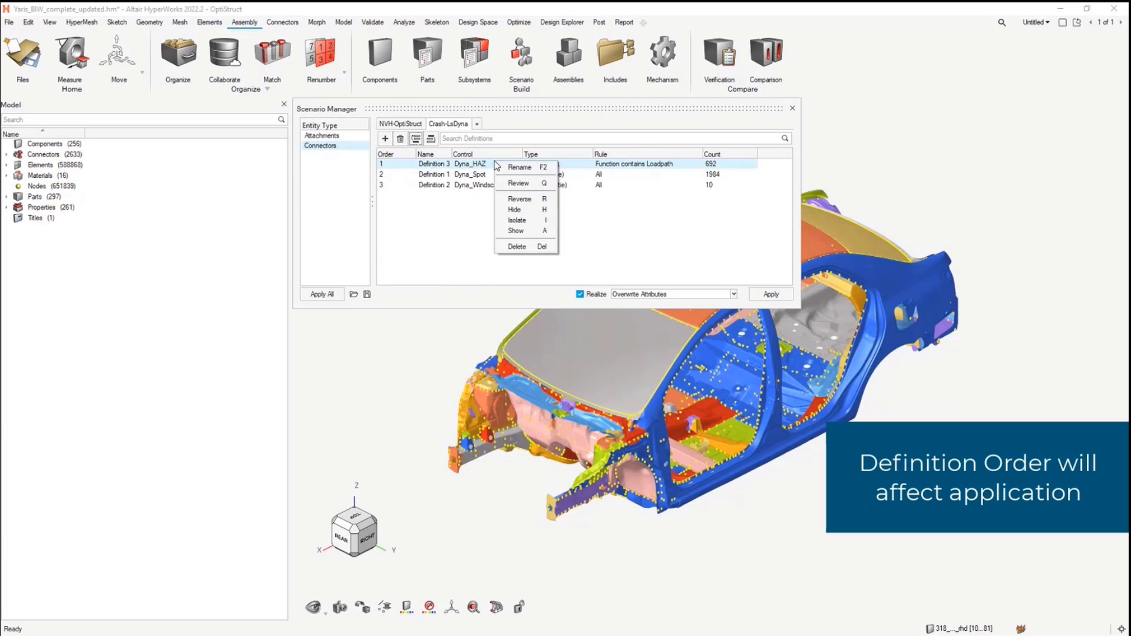
{"action": "left_click", "coordinate": [518, 183]}
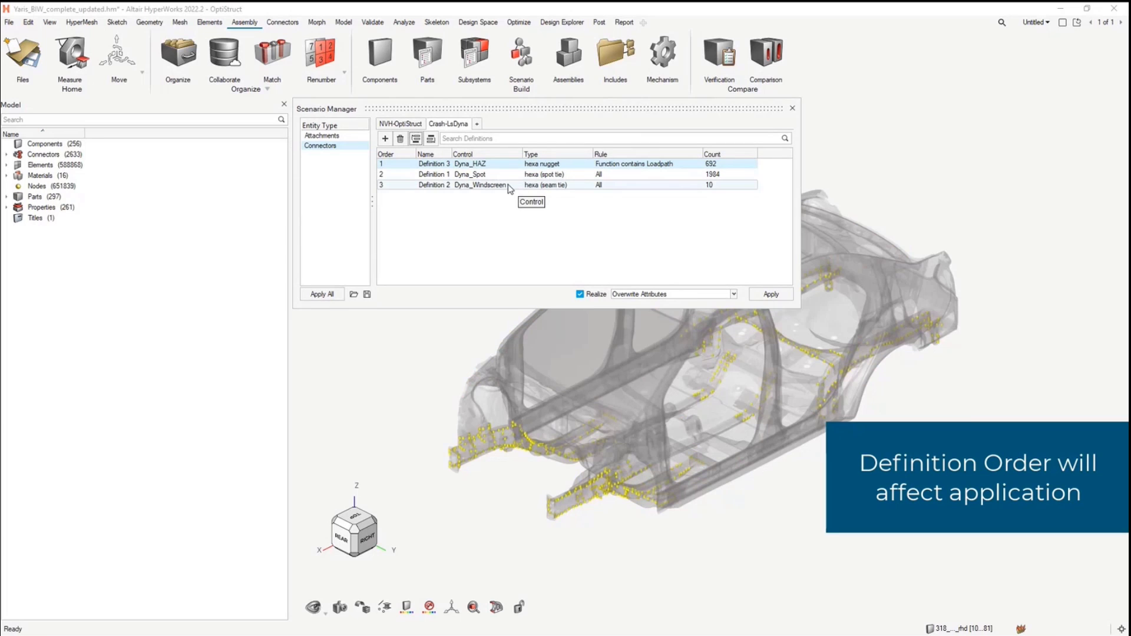
{"action": "right_click", "coordinate": [538, 176]}
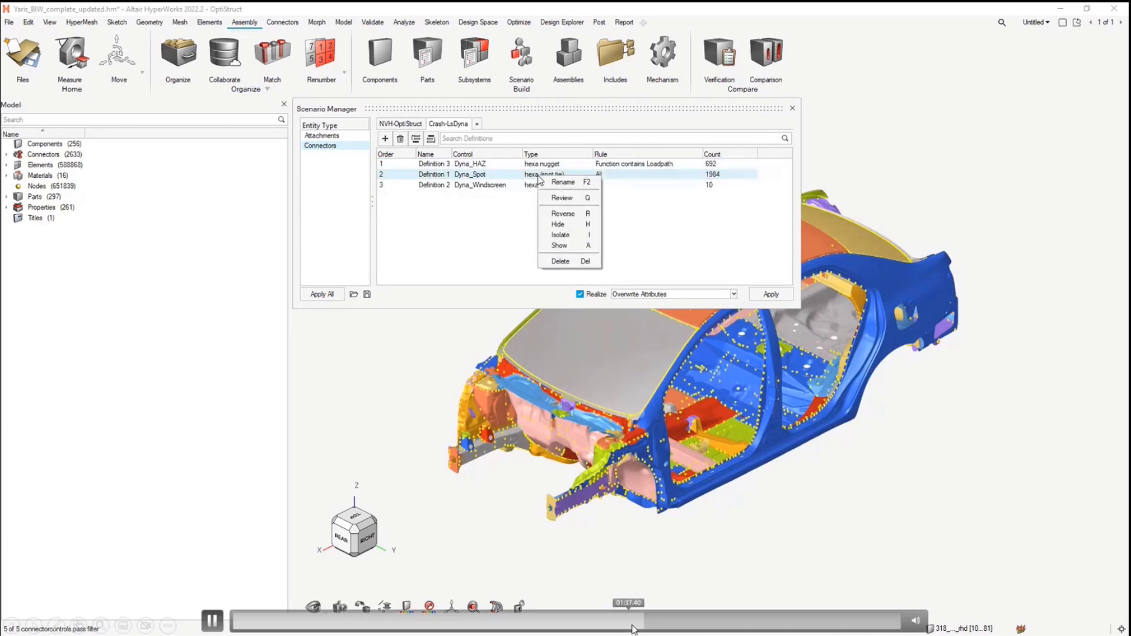
{"action": "left_click_drag", "start_coordinate": [636, 627], "coordinate": [613, 631]}
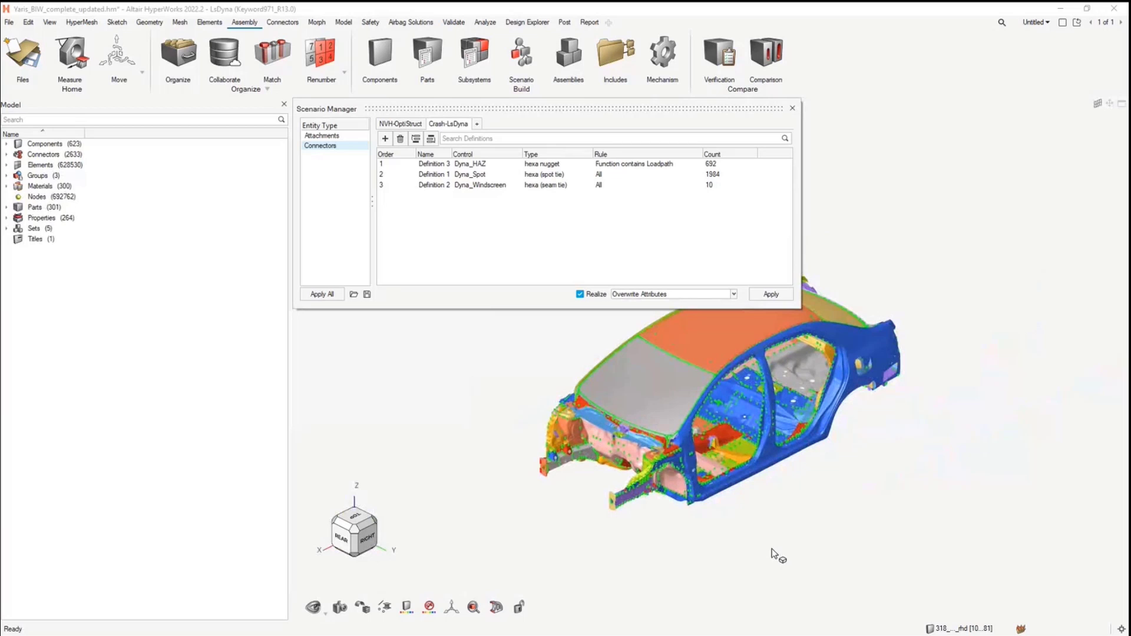
Apply the NVH-OptiStruct scenario, accept changing the solver interface to OptiStruct, and inspect the realized spot connections up close.
{"action": "left_click", "coordinate": [409, 124]}
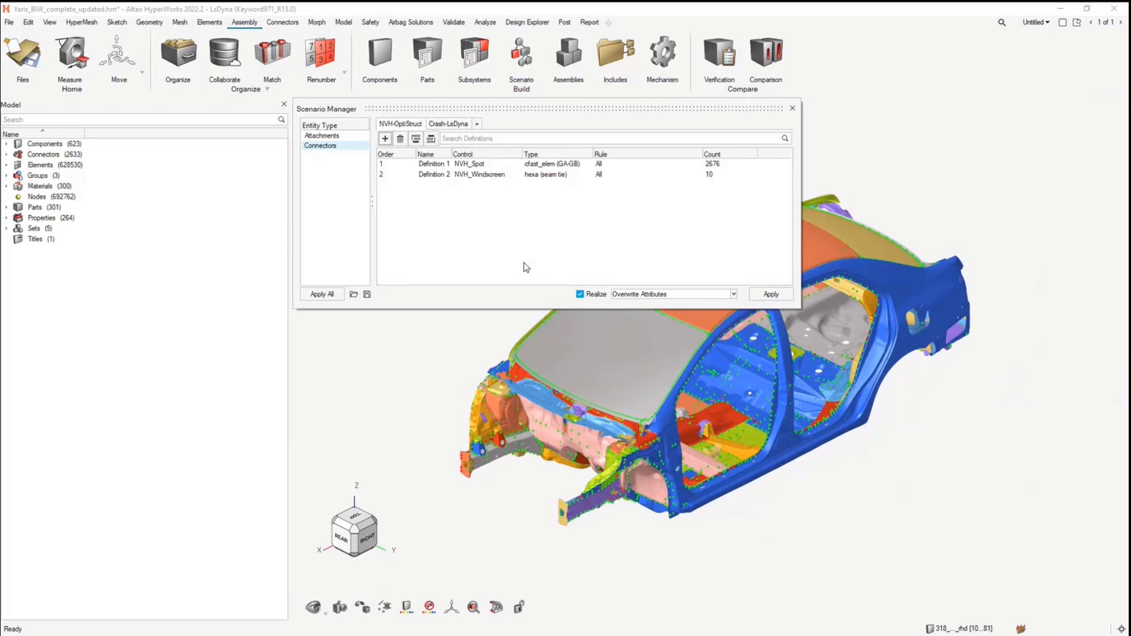
{"action": "left_click", "coordinate": [771, 294]}
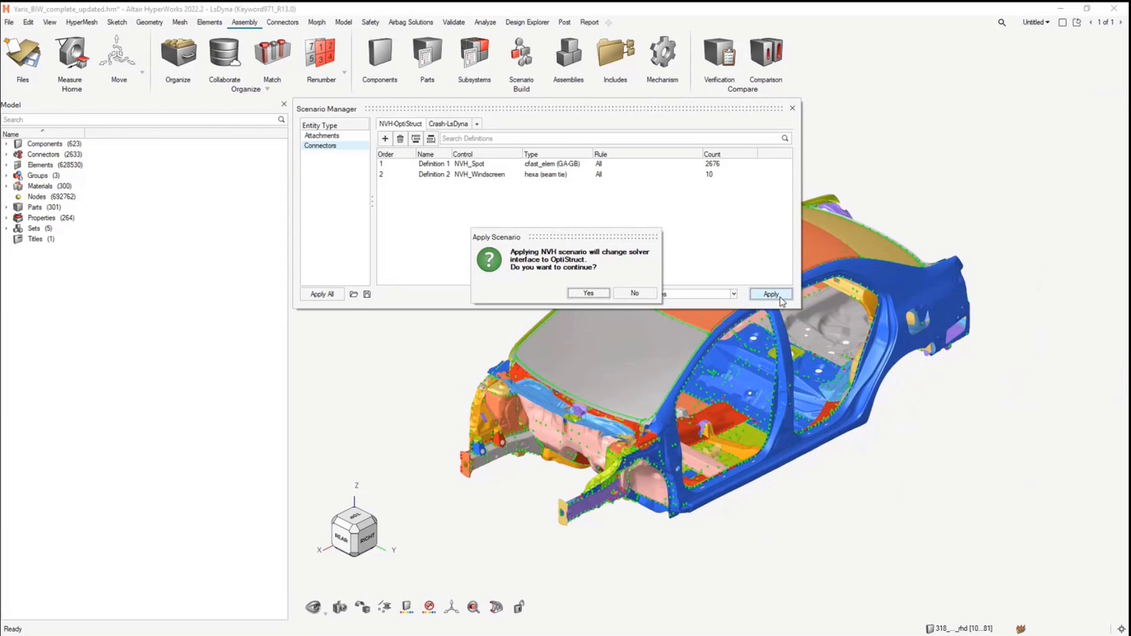
{"action": "left_click", "coordinate": [588, 293]}
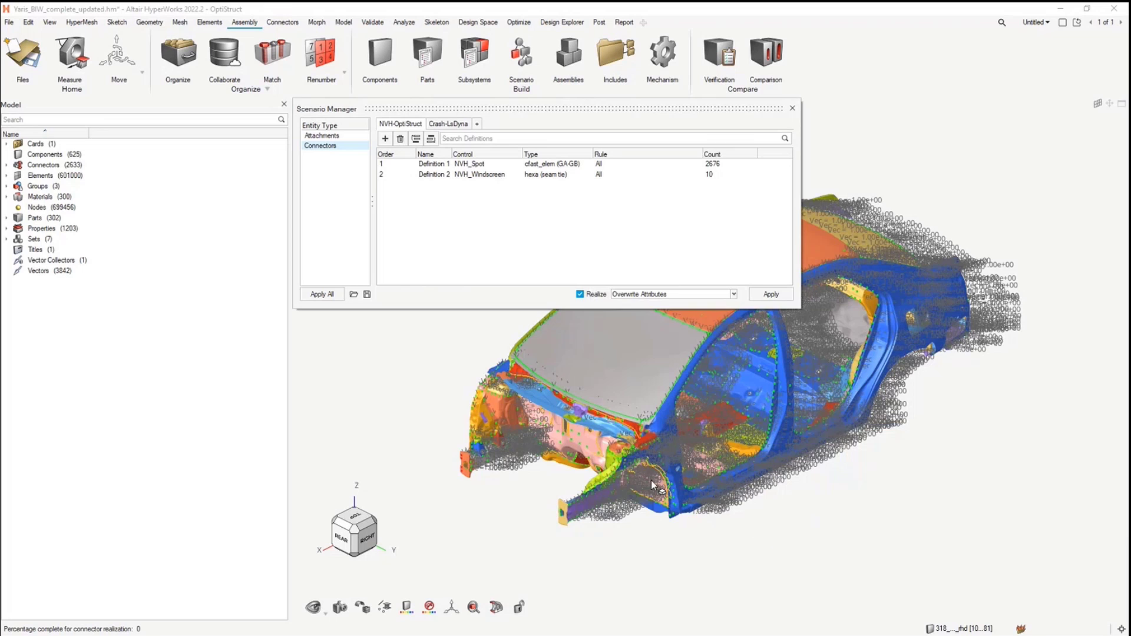
{"action": "scroll", "coordinate": [652, 479], "scroll_direction": "up", "scroll_amount": 5}
{"action": "scroll", "coordinate": [563, 501], "scroll_direction": "up", "scroll_amount": 6}
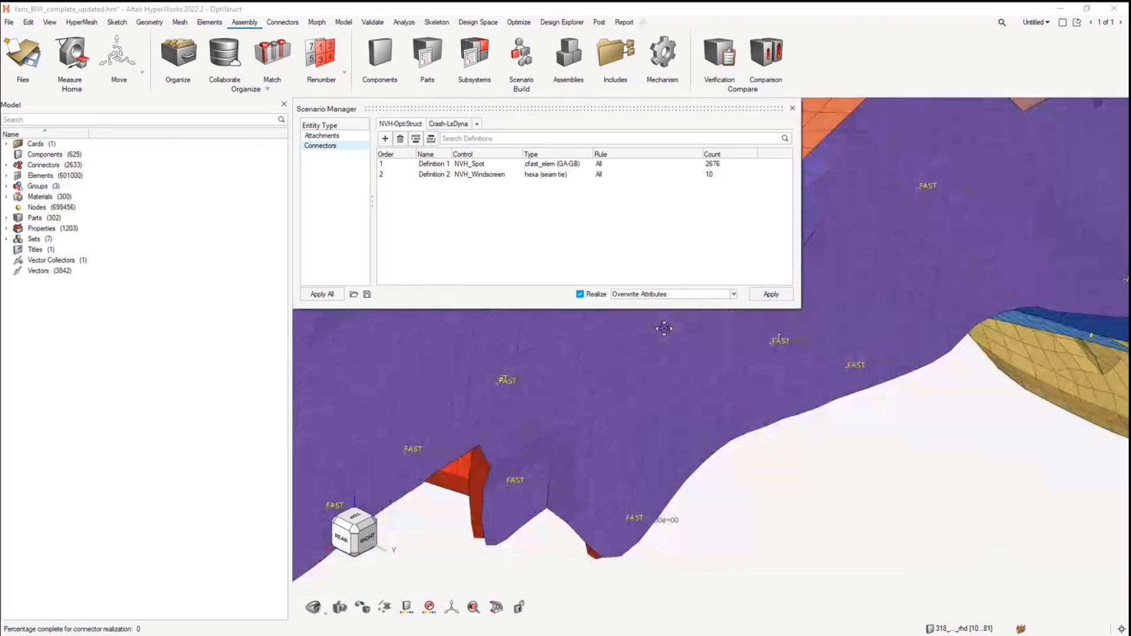
{"action": "right_click_drag", "start_coordinate": [1006, 422], "coordinate": [597, 461]}
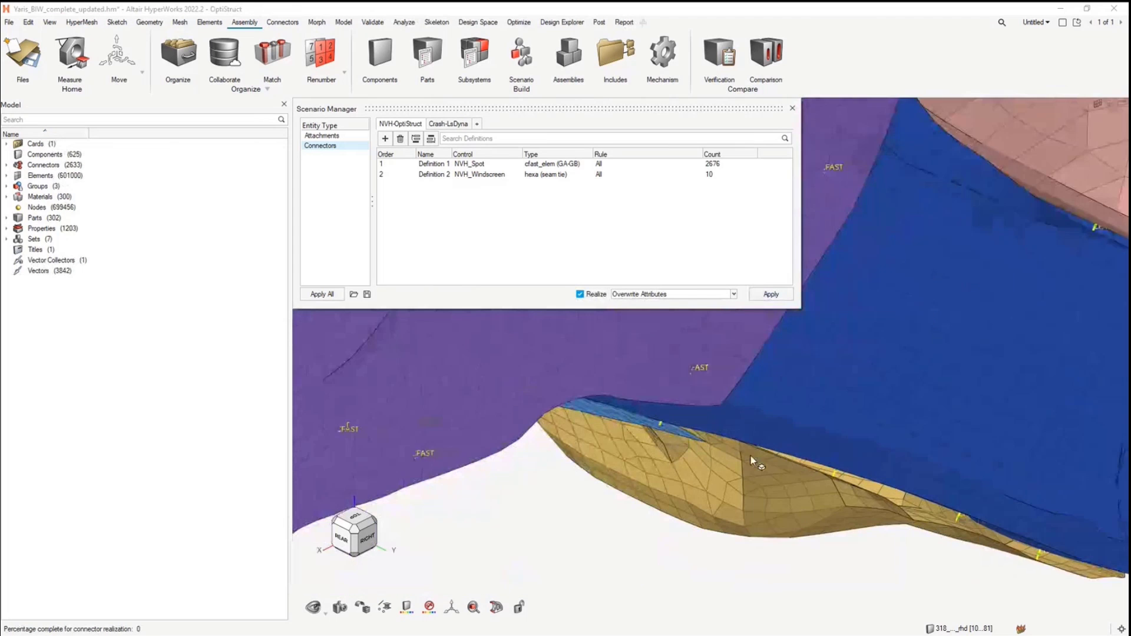
{"action": "right_click_drag", "start_coordinate": [1015, 450], "coordinate": [860, 455]}
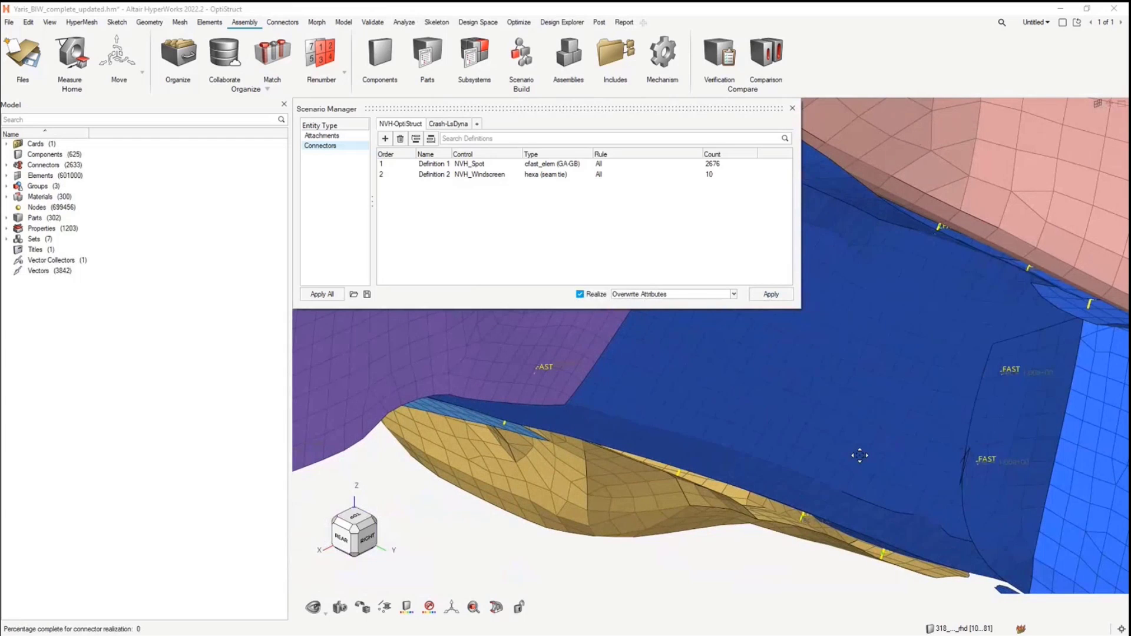